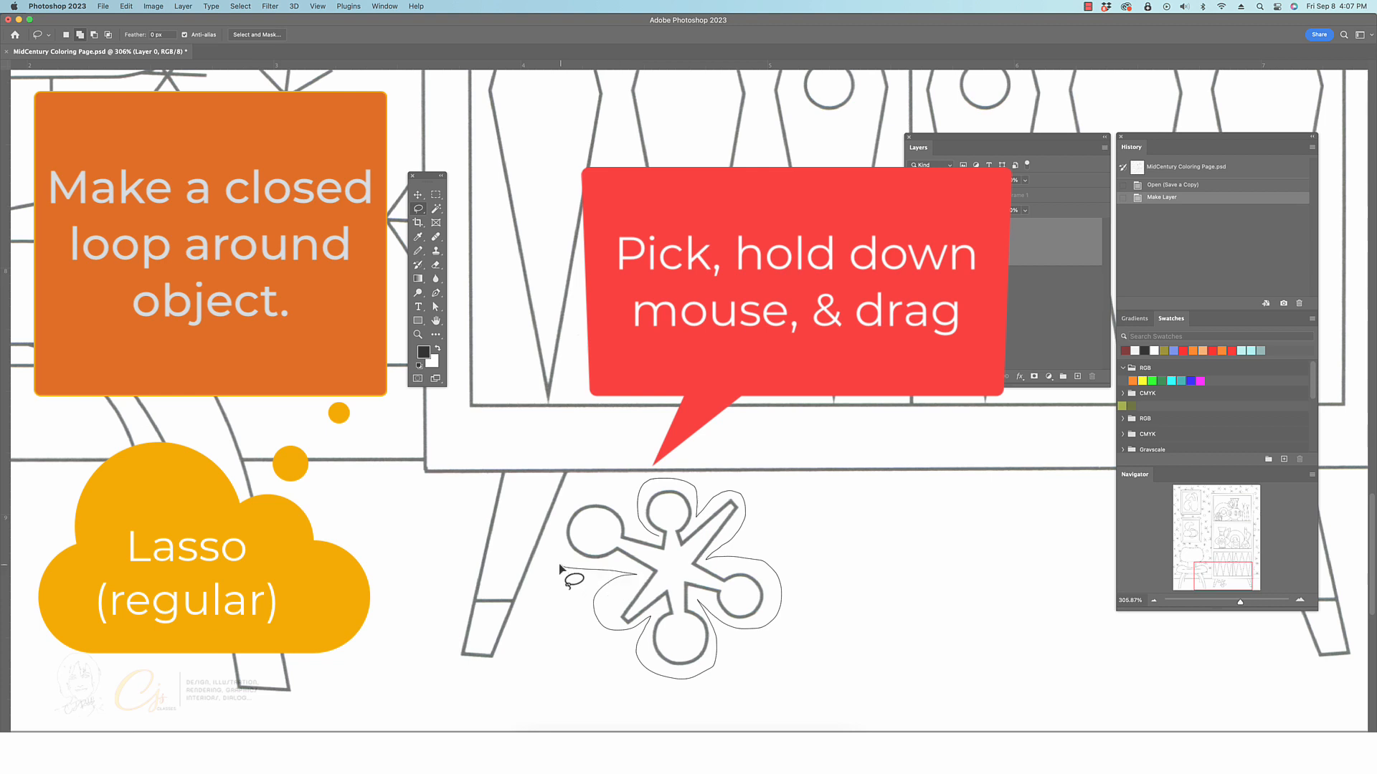
Draw a closed Lasso selection around the jack shape below the cabinet and cut its pixels out of Layer 0
left_click_drag(594, 500, 646, 514)
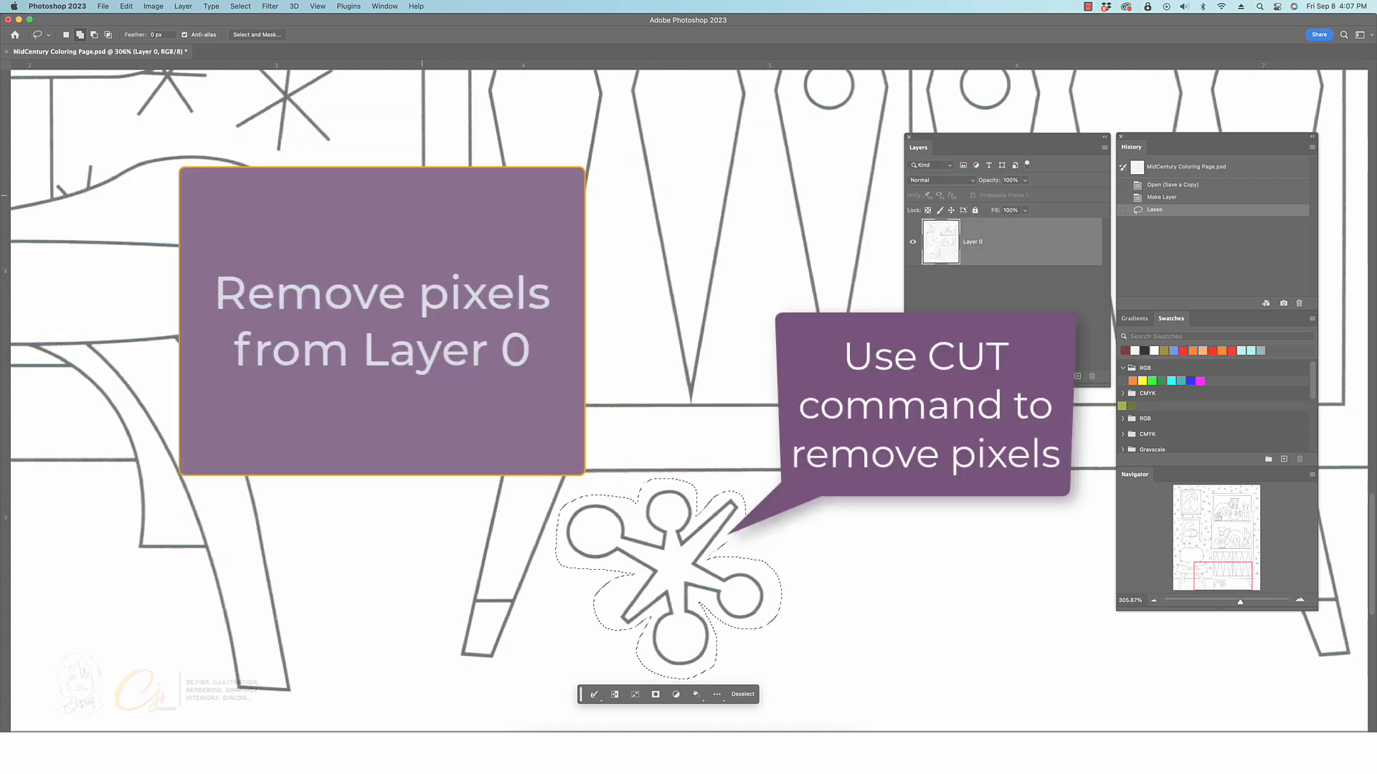
key("v")
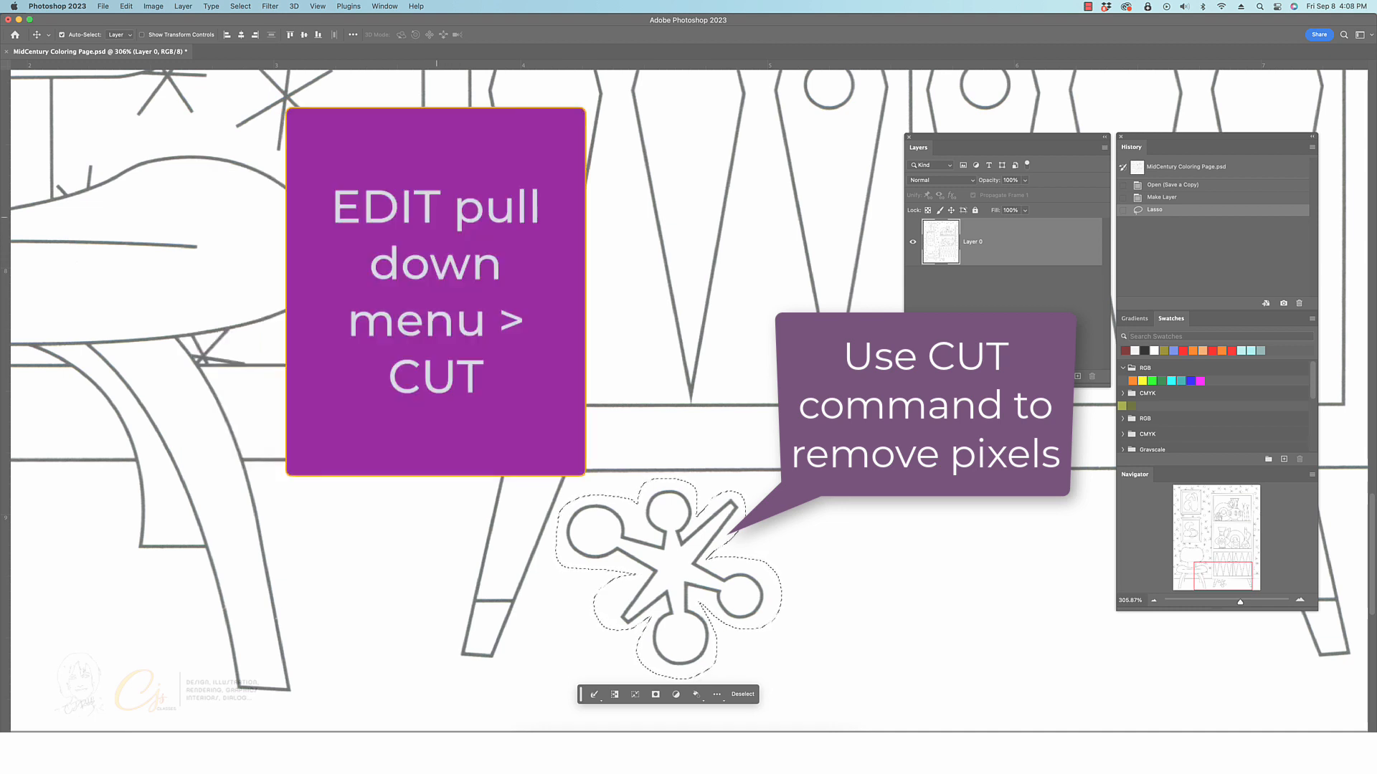
left_click(126, 7)
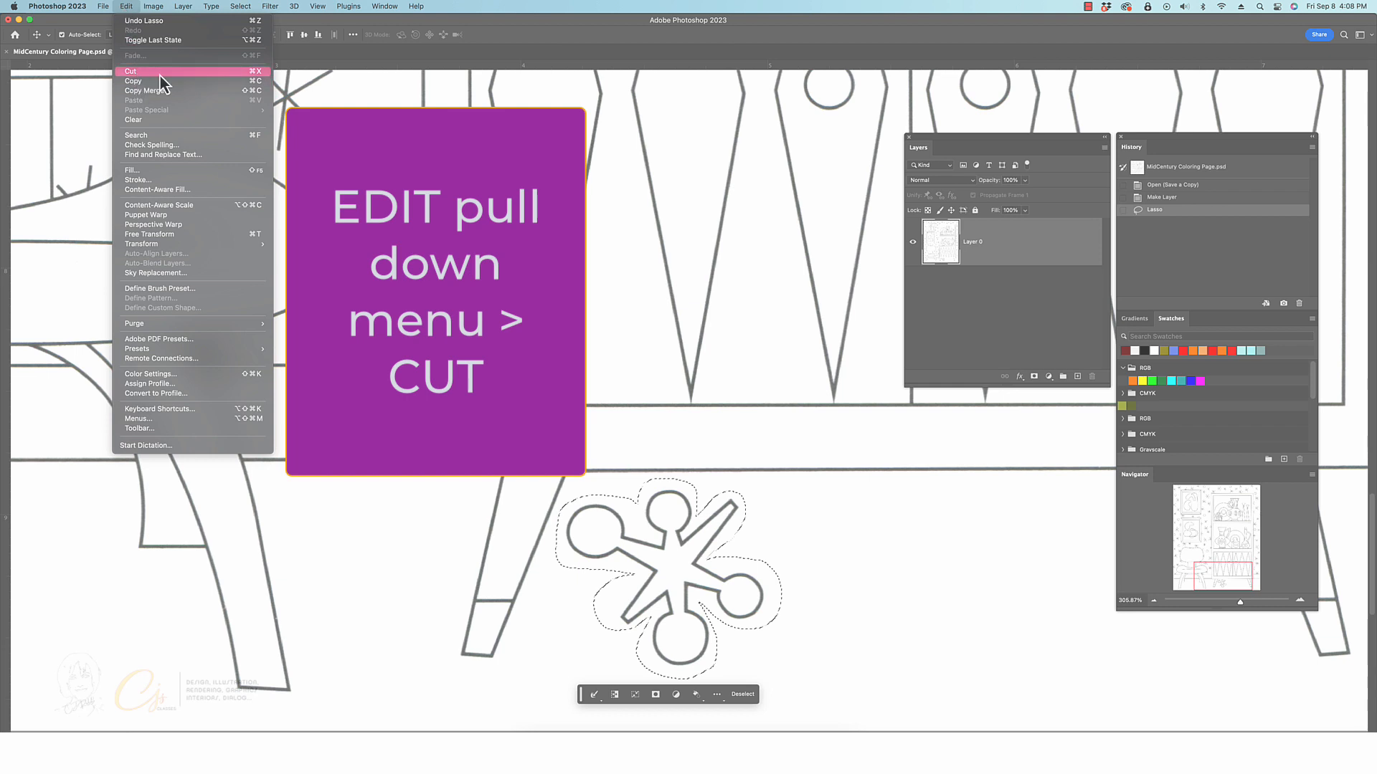
left_click(194, 74)
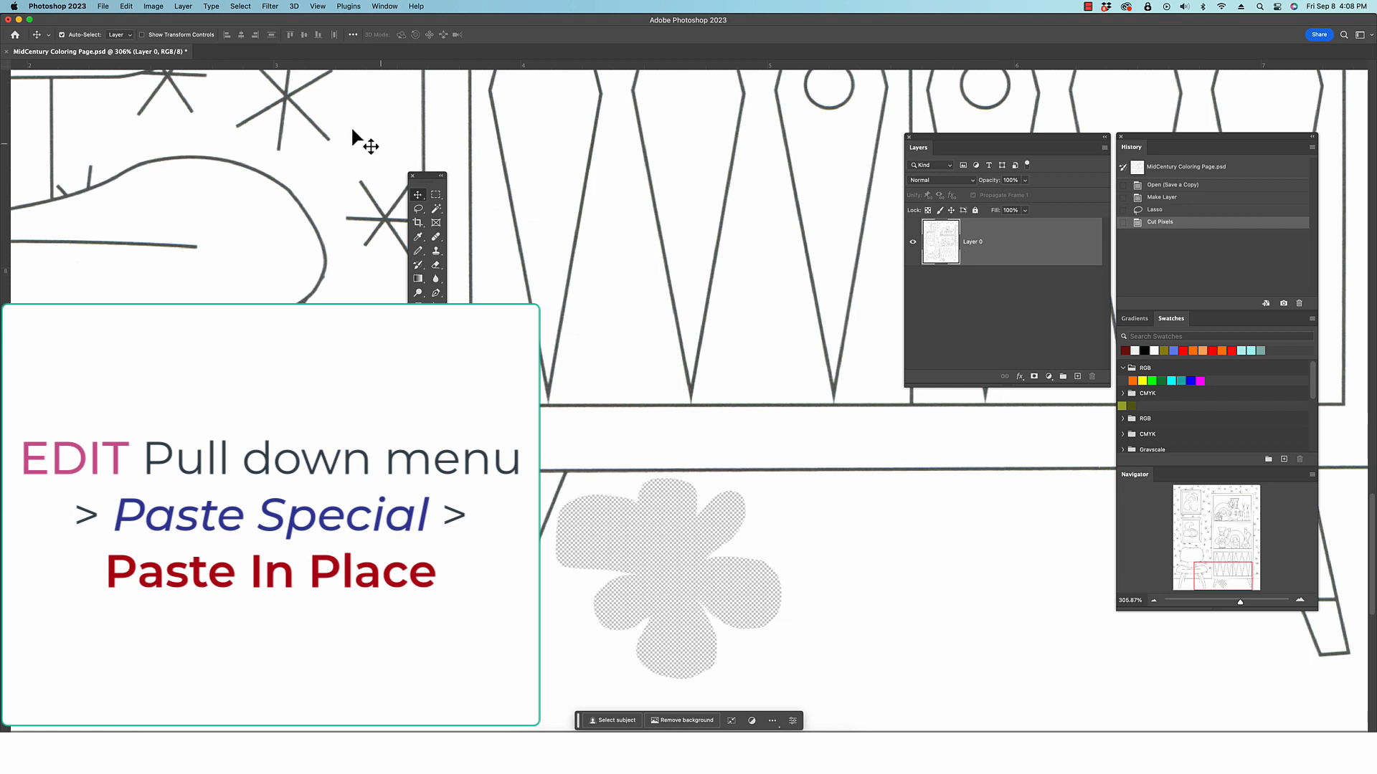
Paste the cut jack shape back in place and begin renaming its new layer
left_click(129, 7)
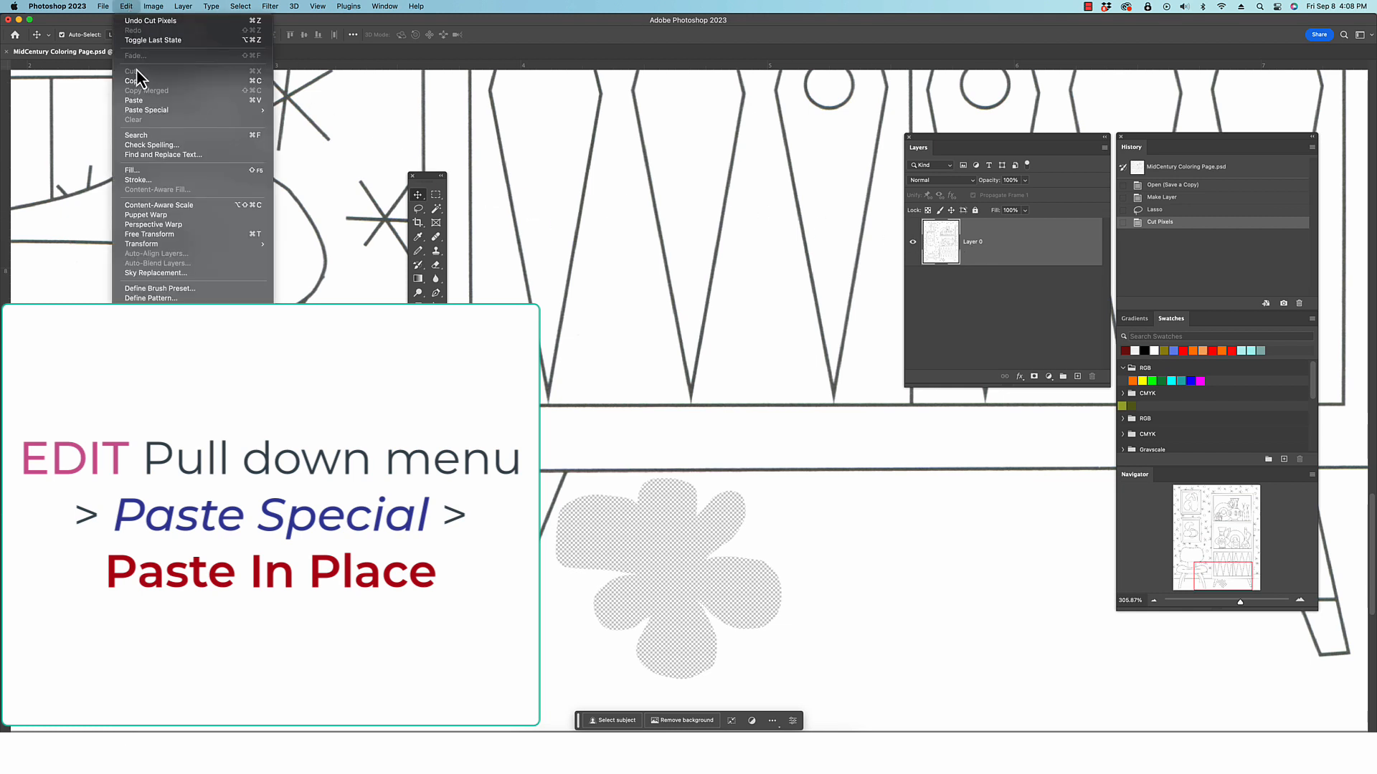
mouse_move(140, 109)
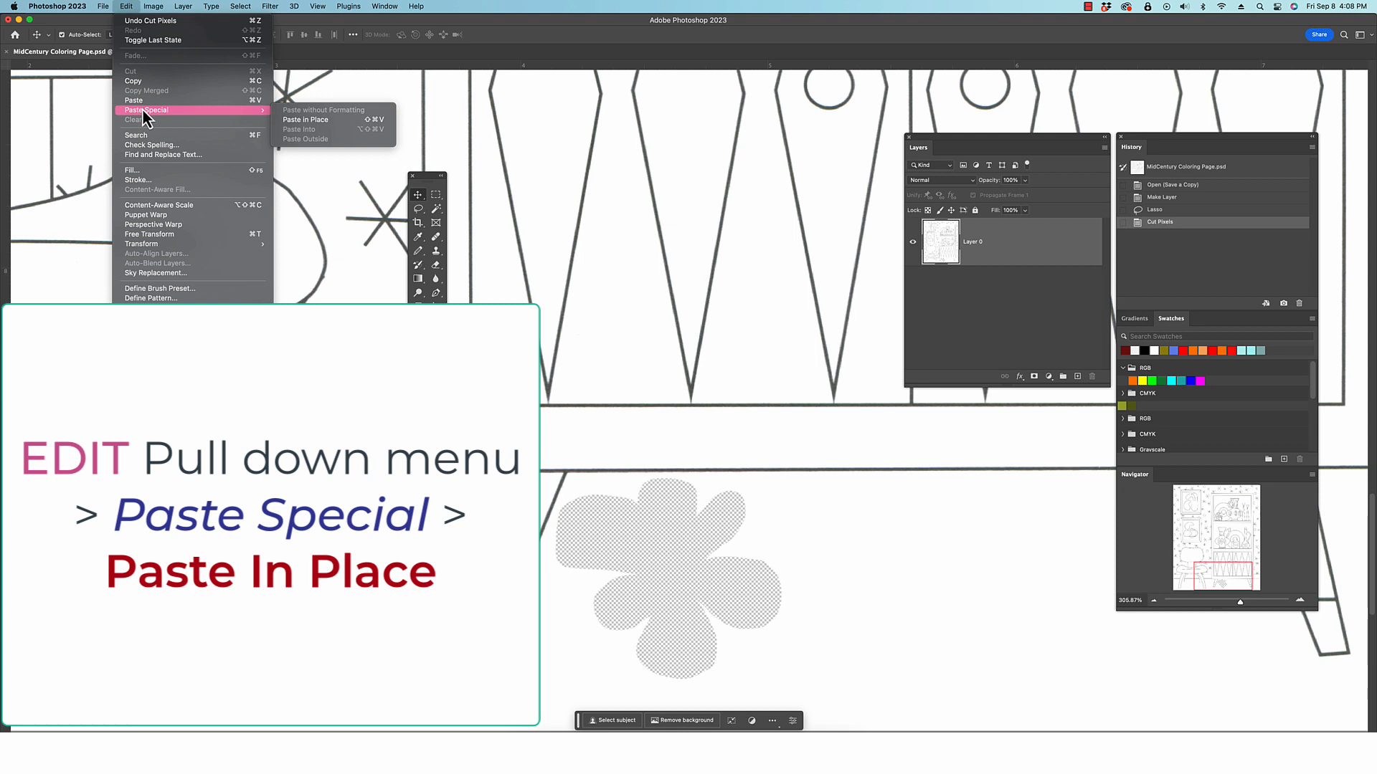
left_click(324, 119)
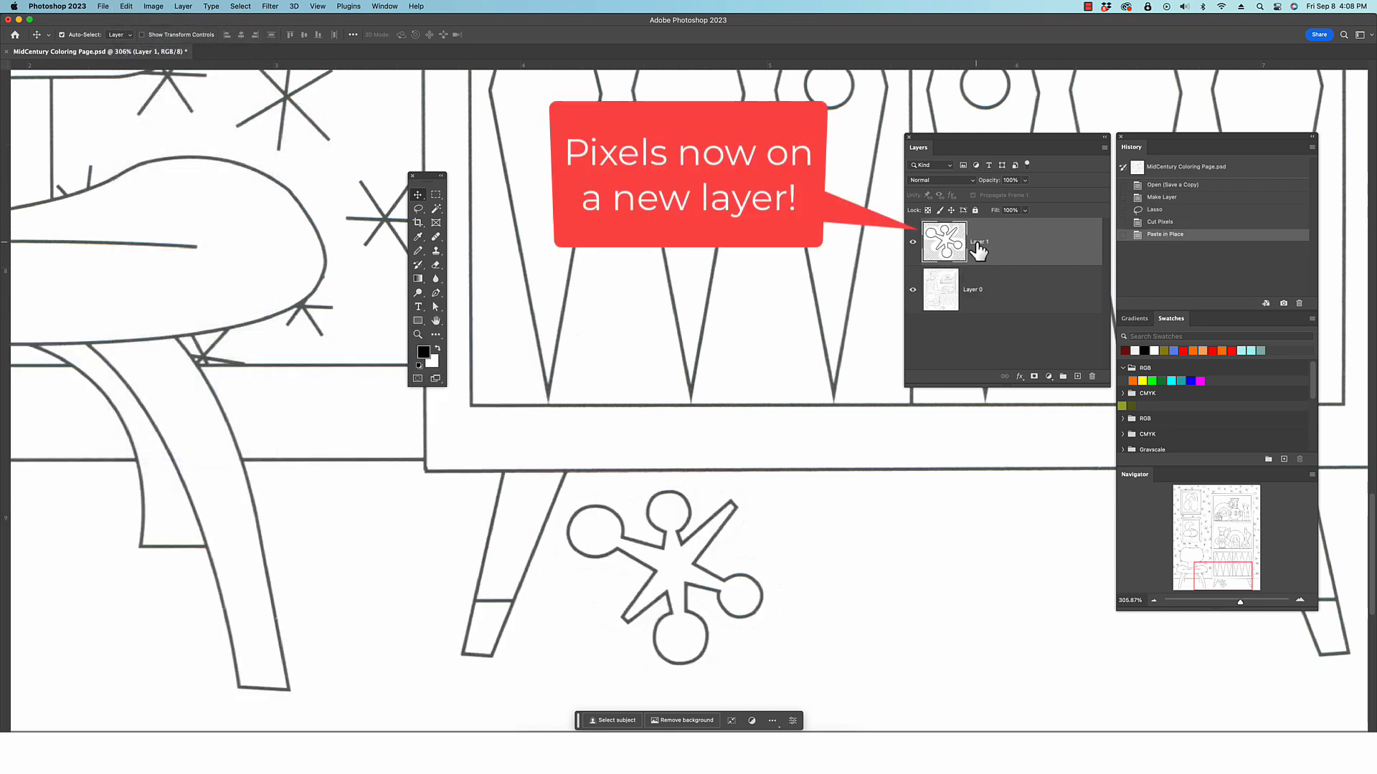
double_click(976, 241)
type("J")
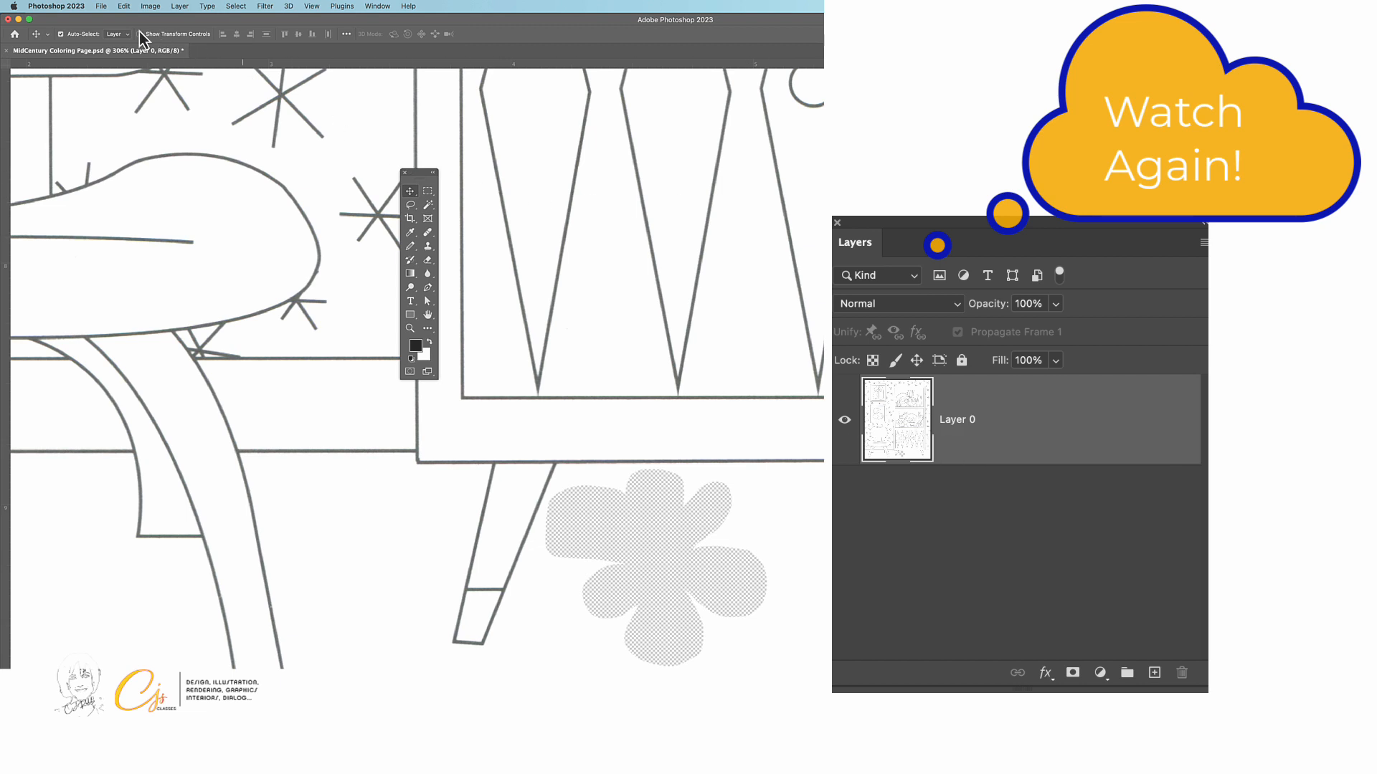
Paste the cut jack shape in place on its own layer and rename that layer Jax
left_click(125, 6)
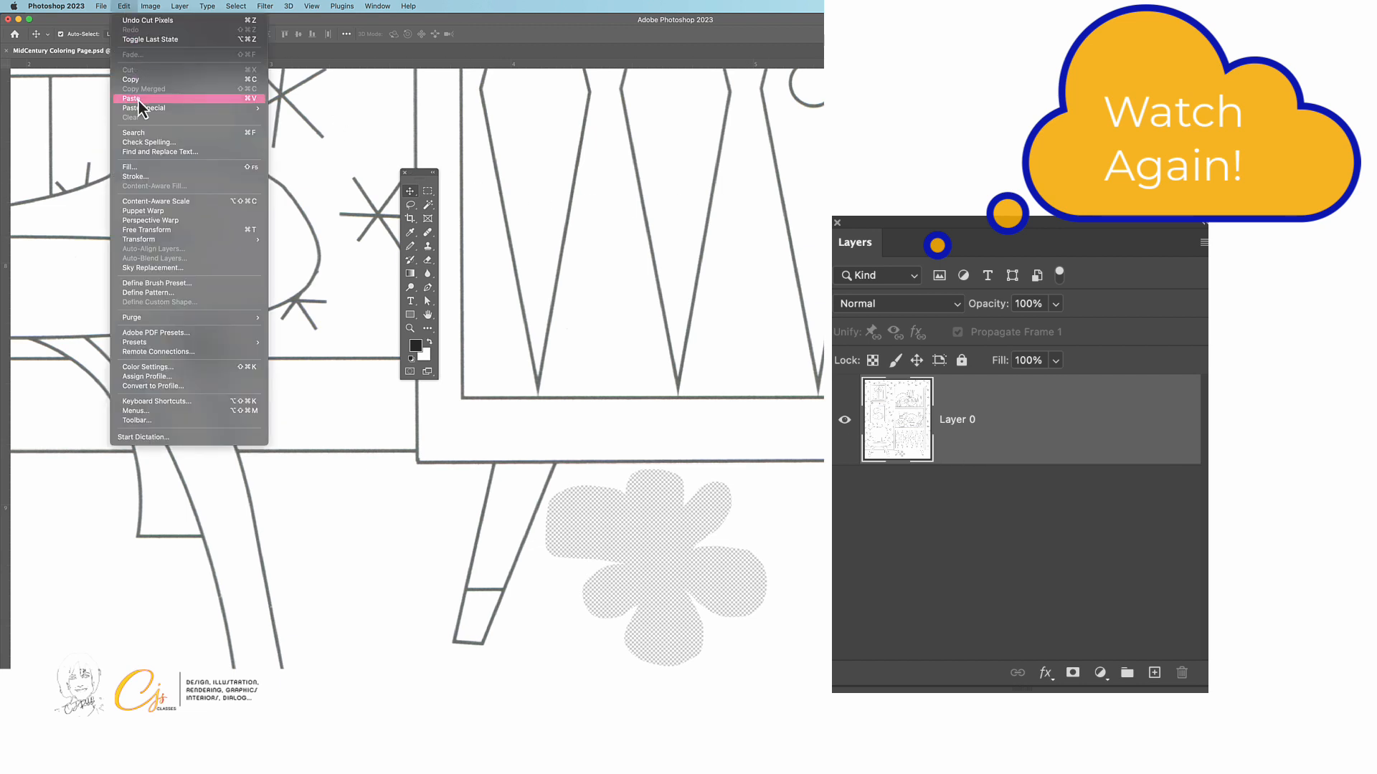
mouse_move(141, 109)
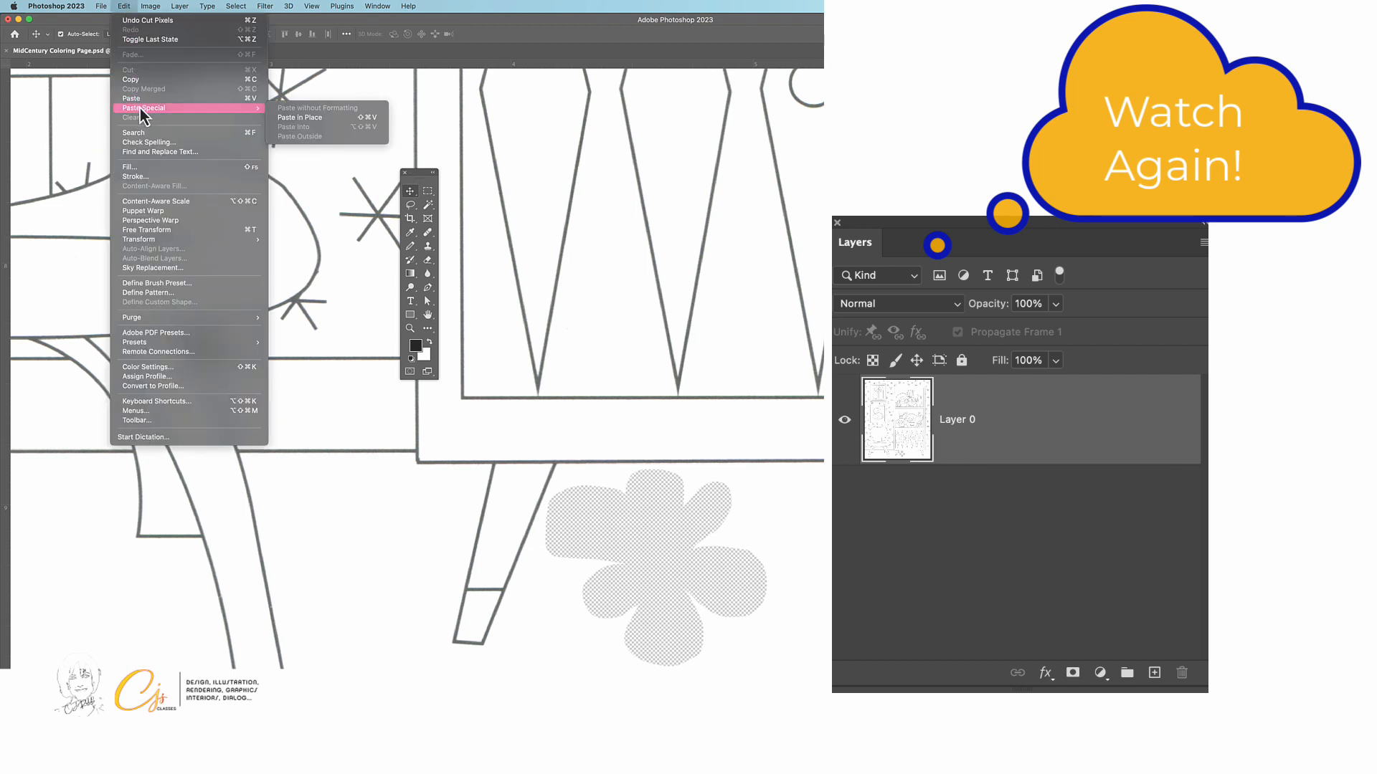
left_click(317, 120)
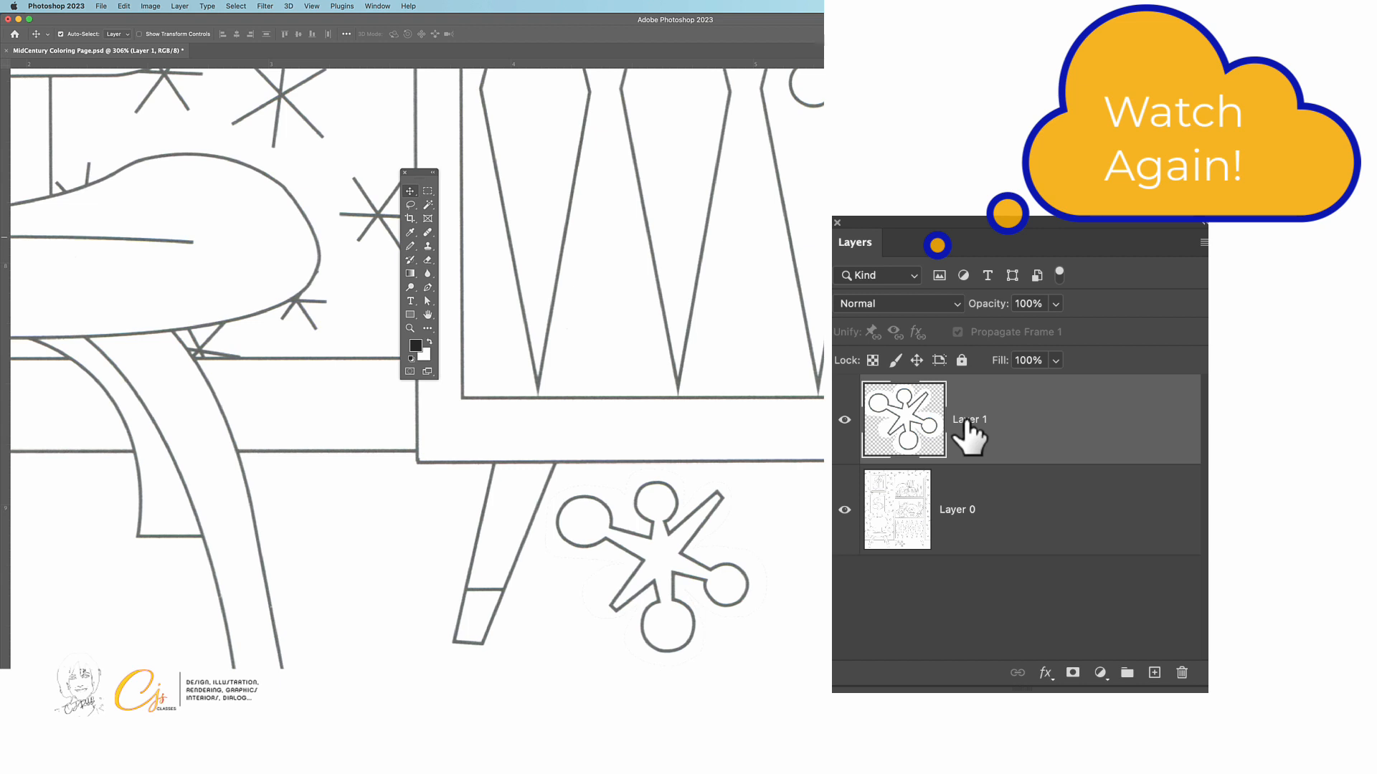
double_click(967, 421)
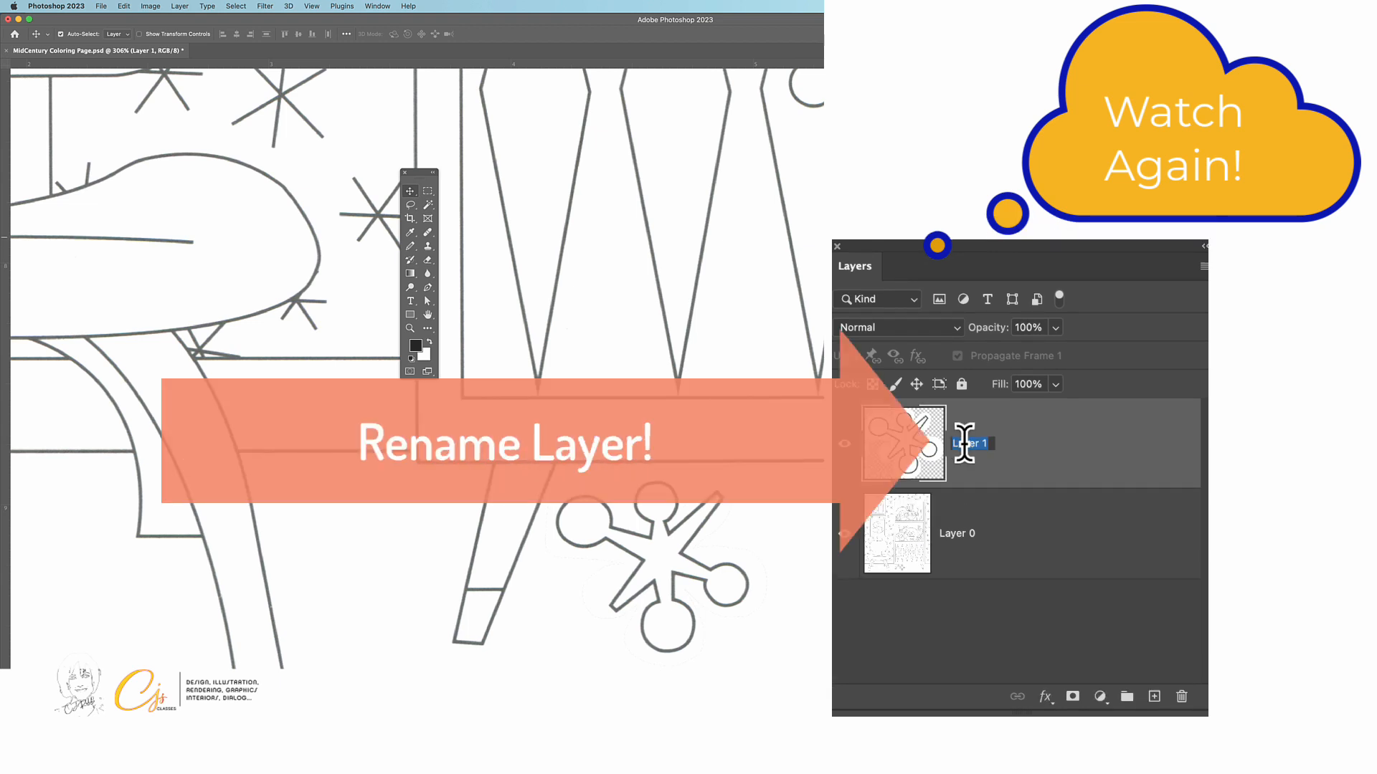
type("Jax")
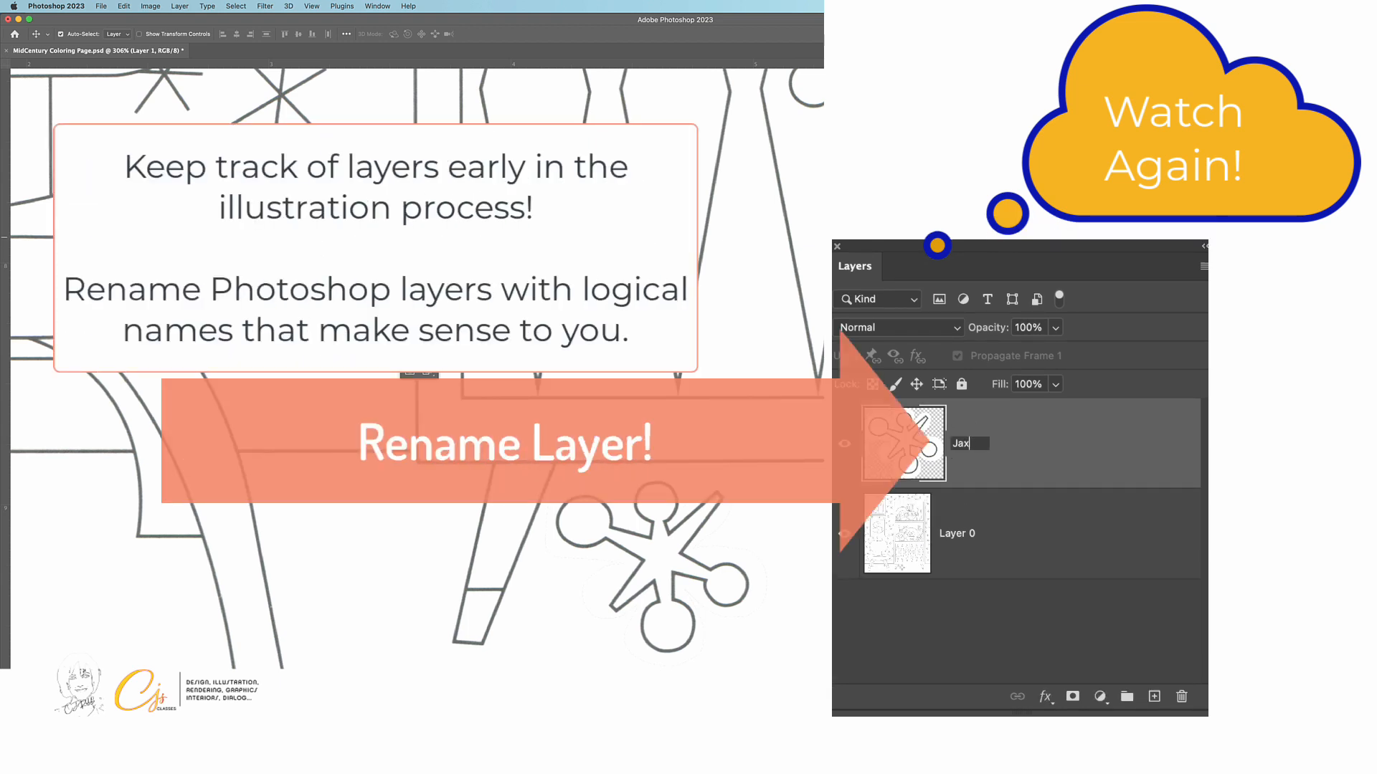
key("Return")
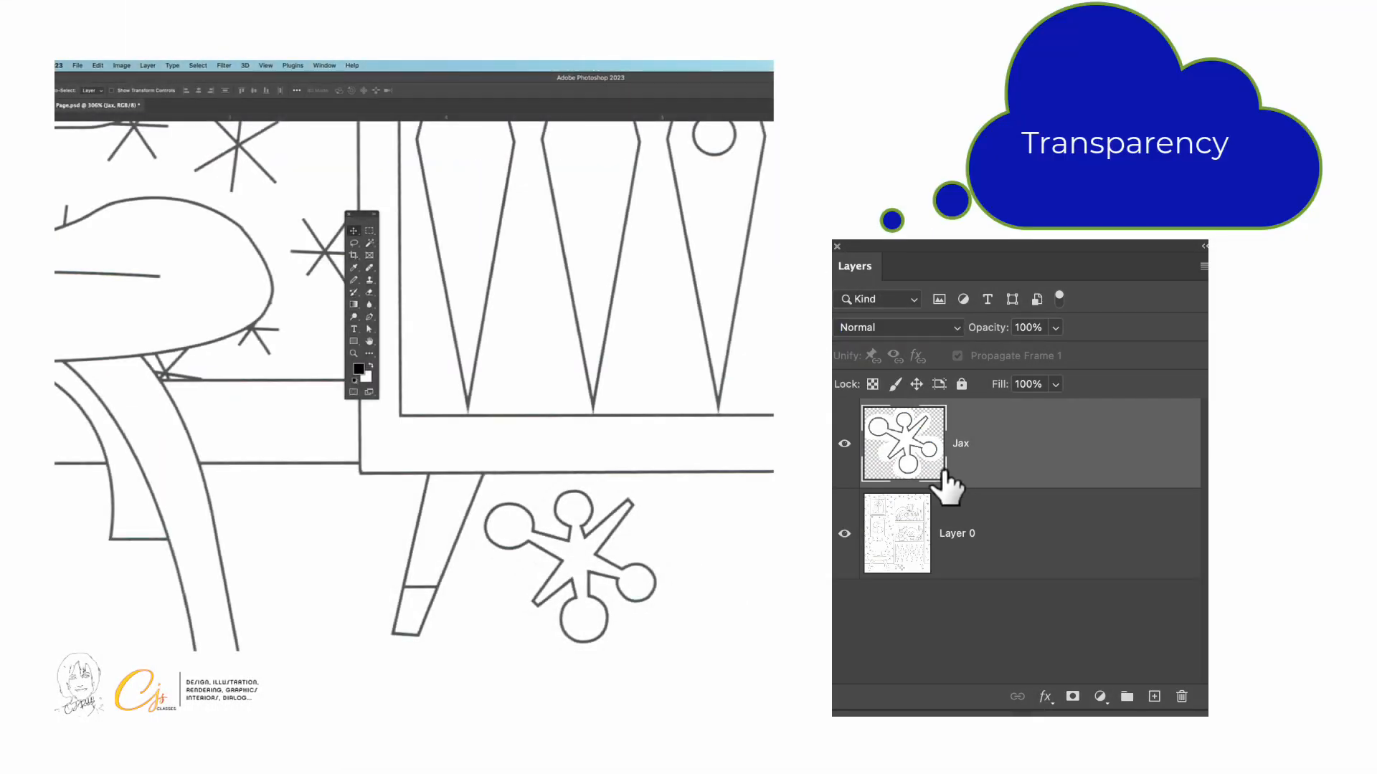
Check the layer transparency by hiding and showing the Jax layer, and toggle the visibility of Layer 0
left_click(845, 445)
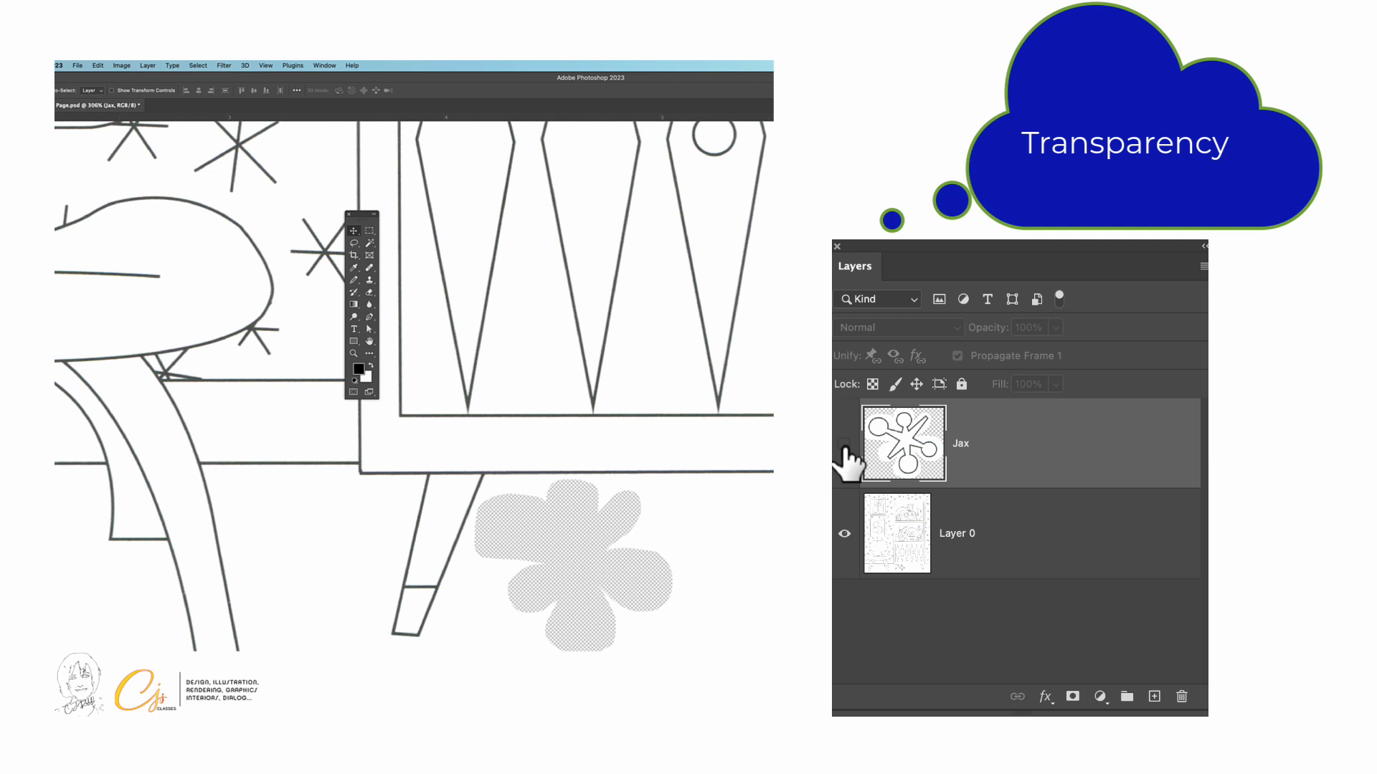
left_click(844, 445)
left_click(845, 534)
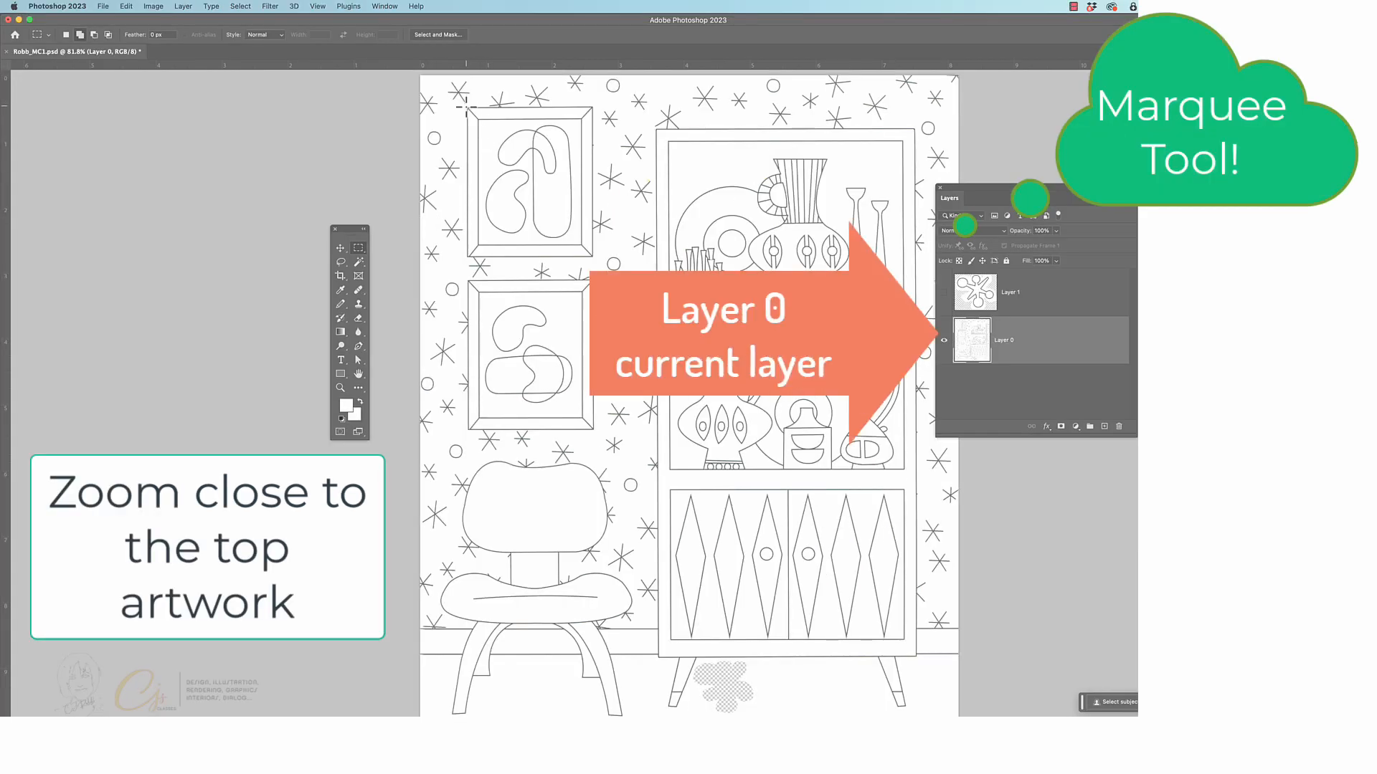
Select the upper framed artwork on Layer 0 with a rectangular marquee about 1.92 in wide and 2.28 in high around its outer frame
left_click(339, 388)
left_click_drag(511, 180, 564, 372)
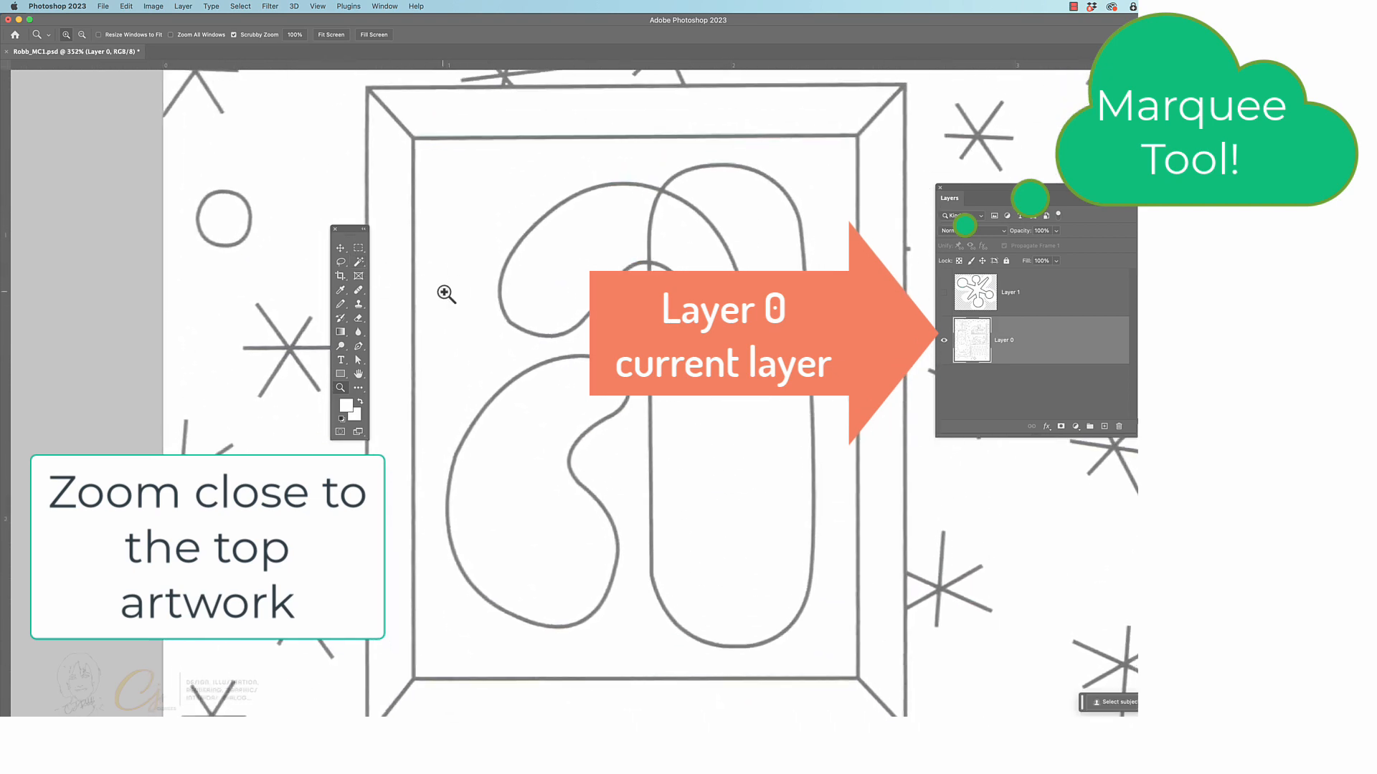
left_click(492, 282, "alt")
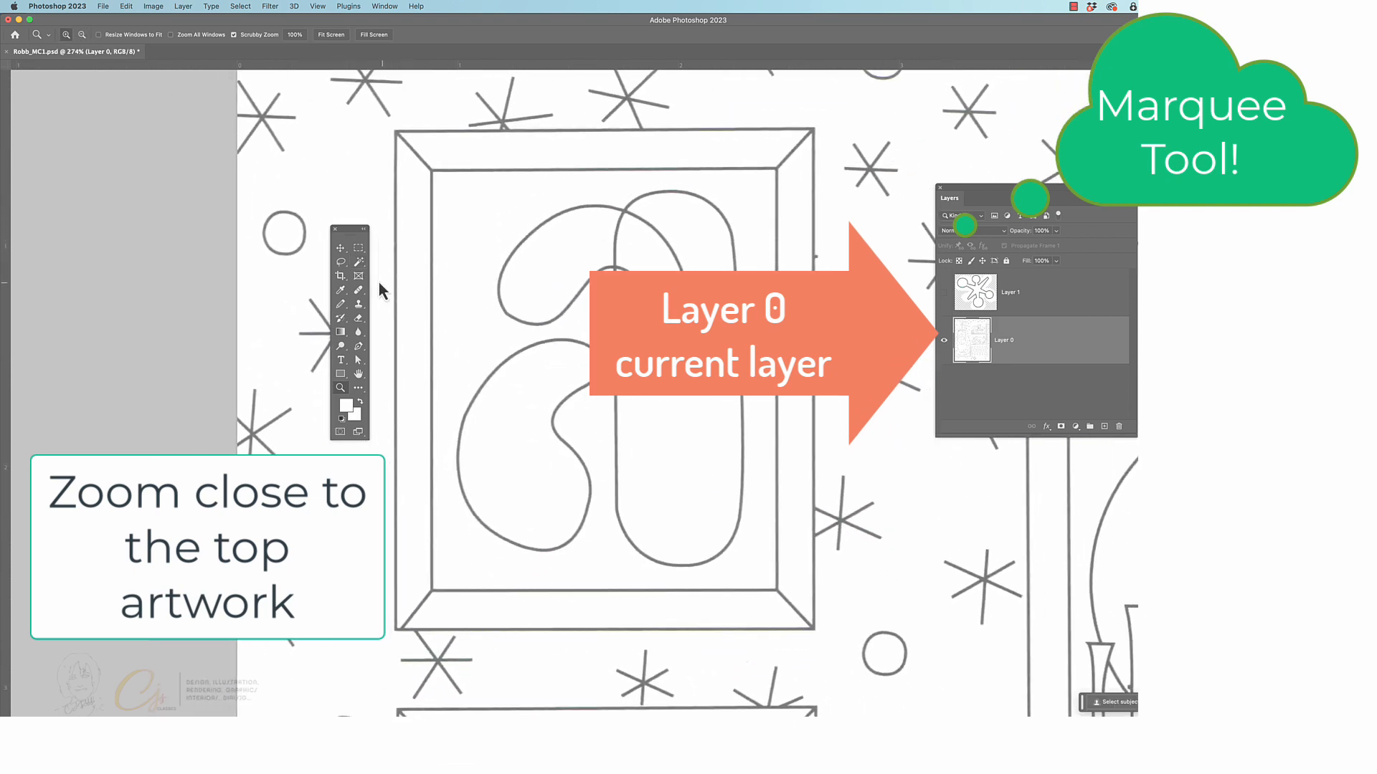
left_click(356, 250)
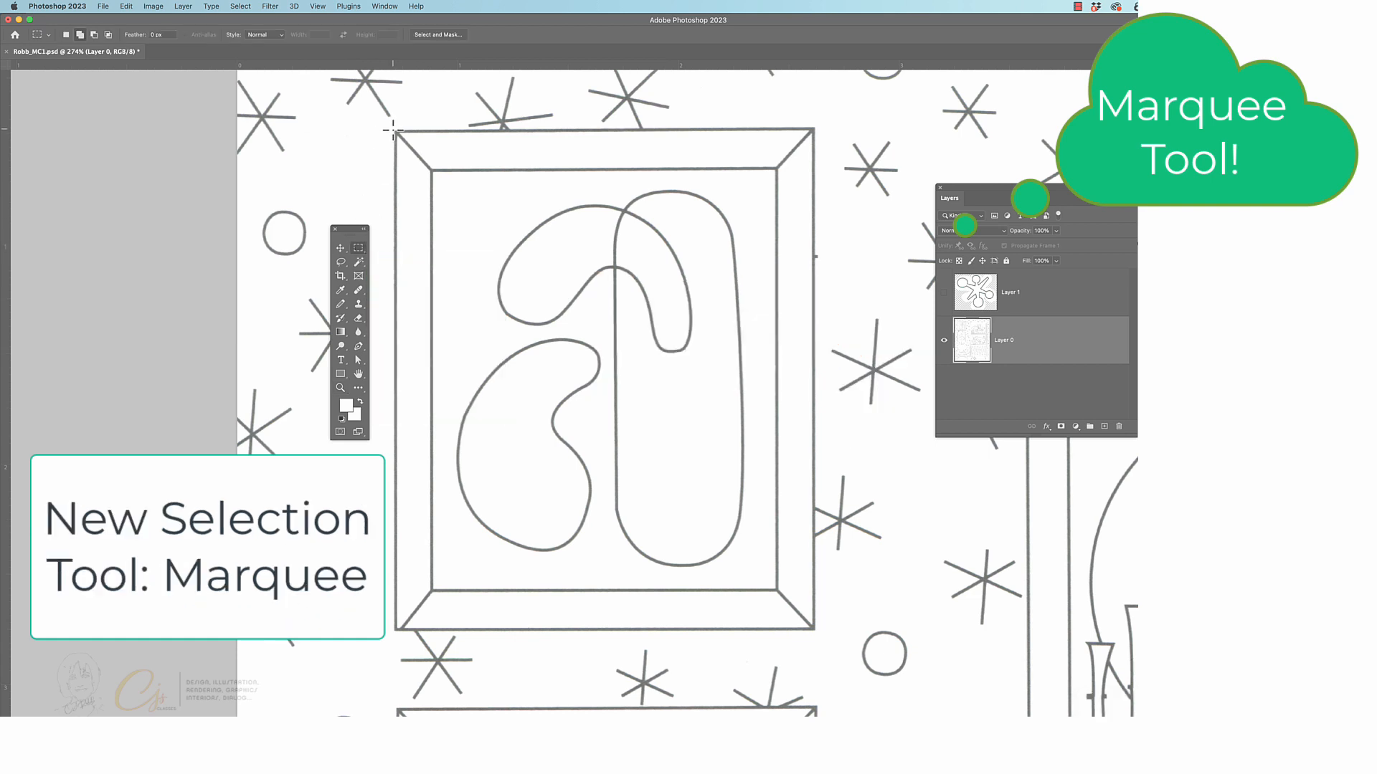
left_click_drag(393, 130, 810, 629)
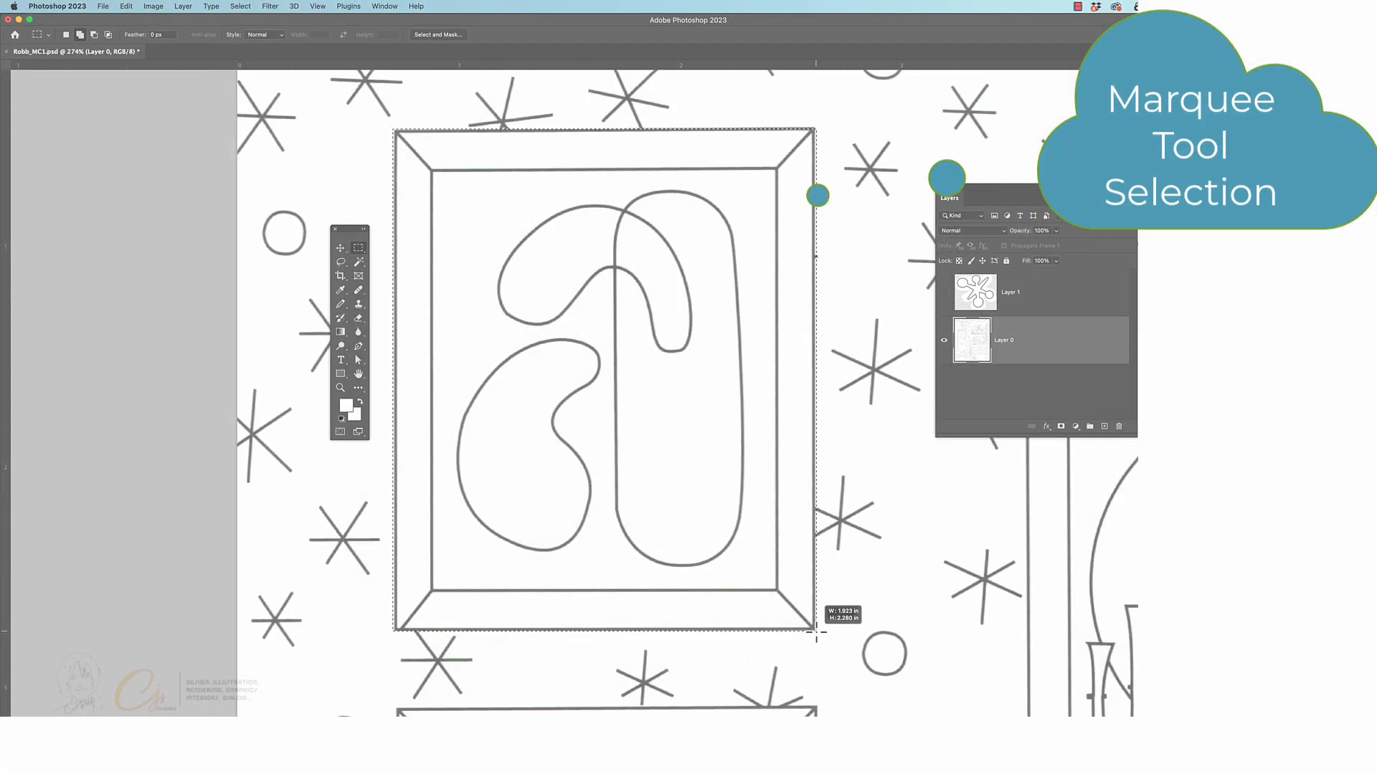
left_click_drag(816, 632, 816, 632)
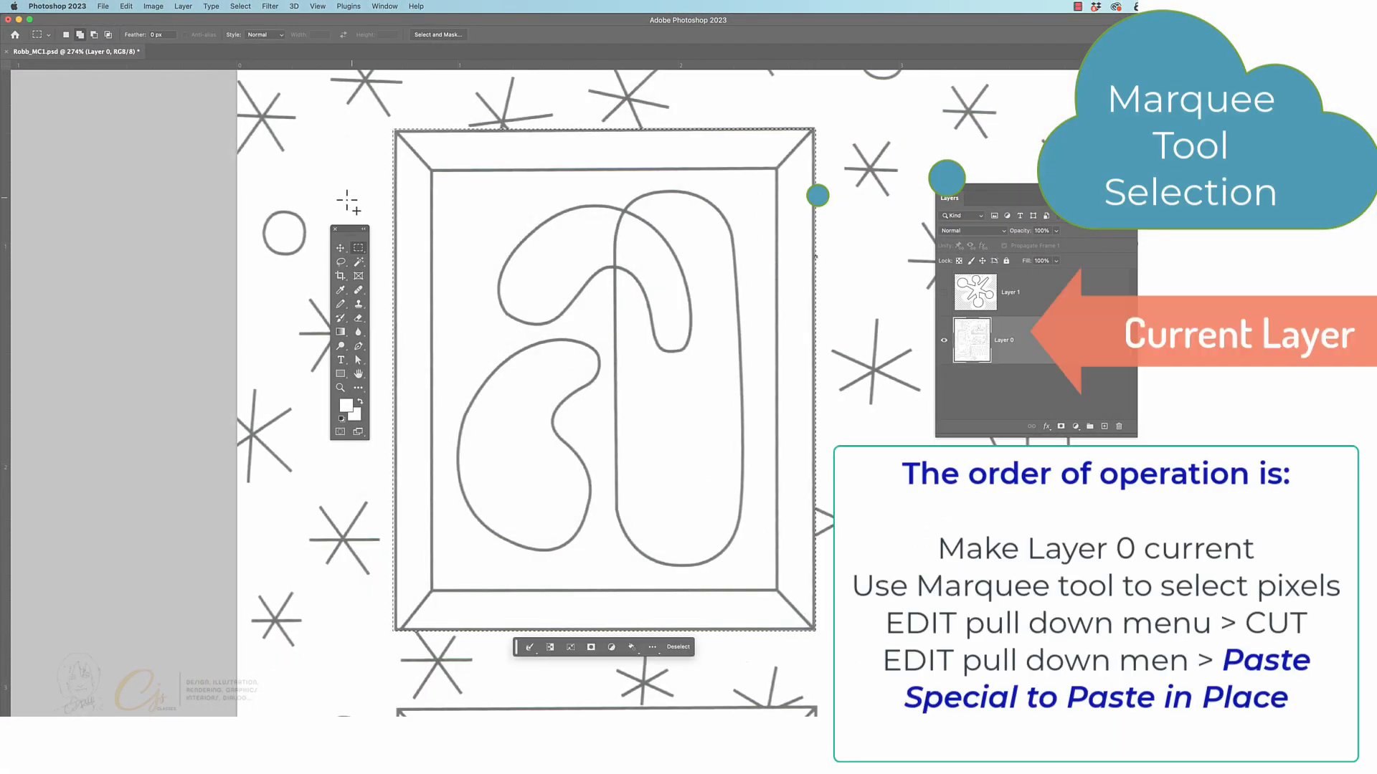
Move the layer list clear of the window edge and cut the selected upper artwork out of Layer 0
left_click(340, 247)
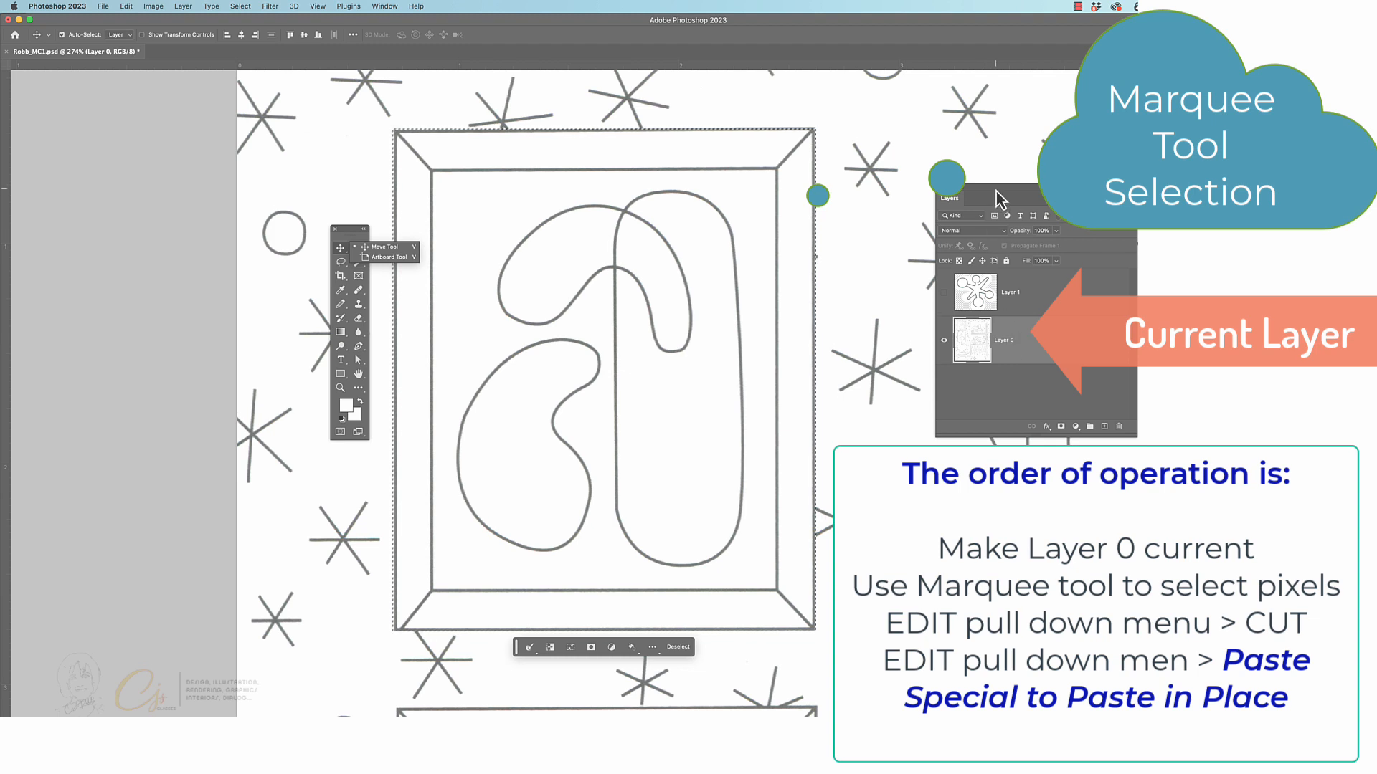
left_click_drag(996, 191, 901, 196)
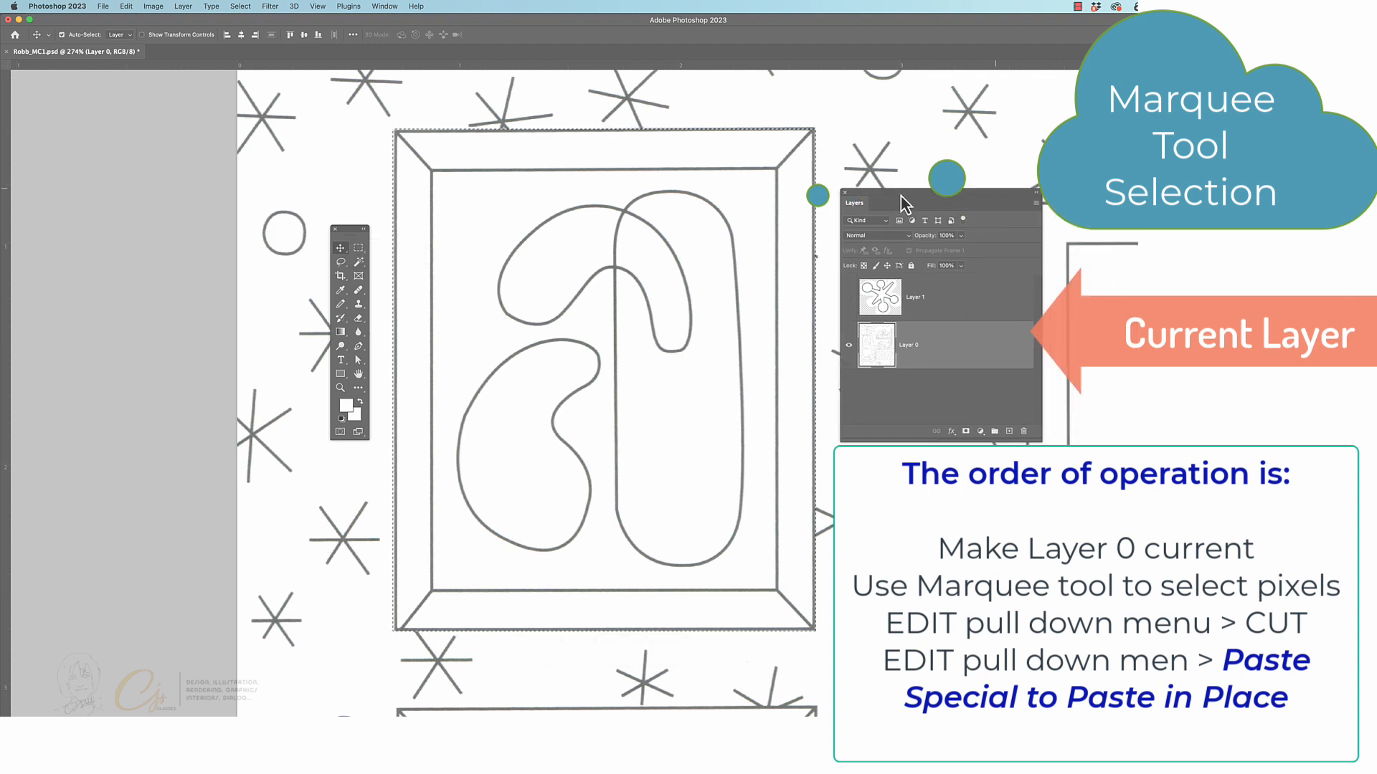
left_click(125, 7)
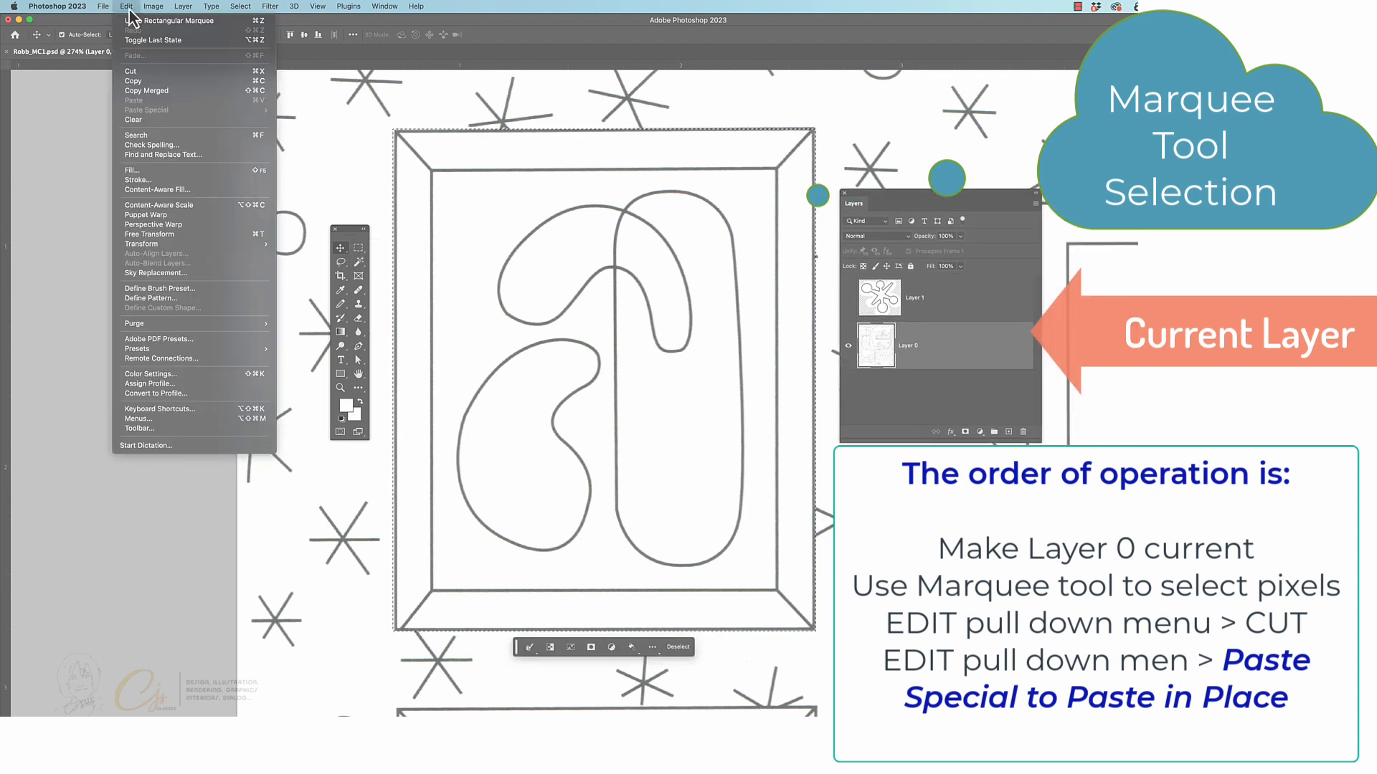
left_click(138, 72)
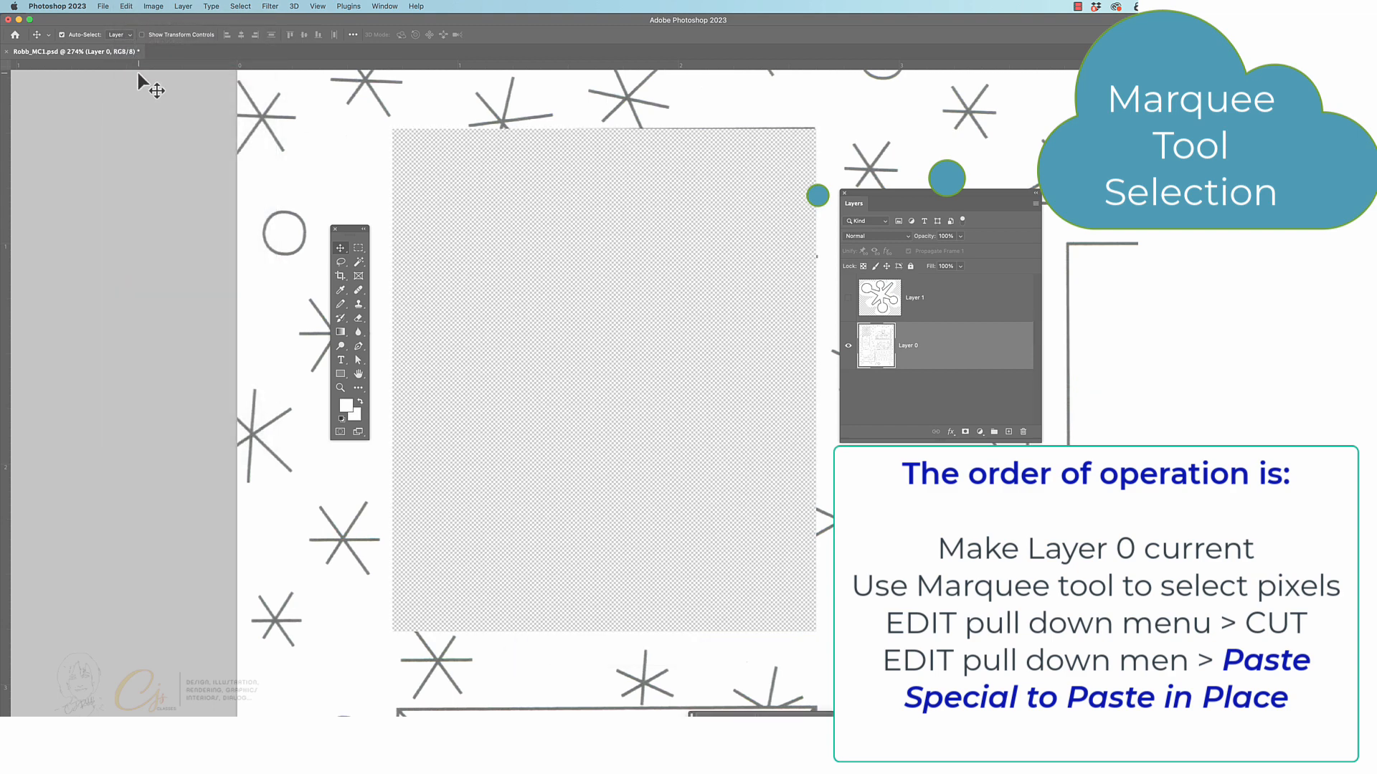
Paste the cut upper artwork in place on a new layer and rename that layer Top Artwork
left_click(126, 6)
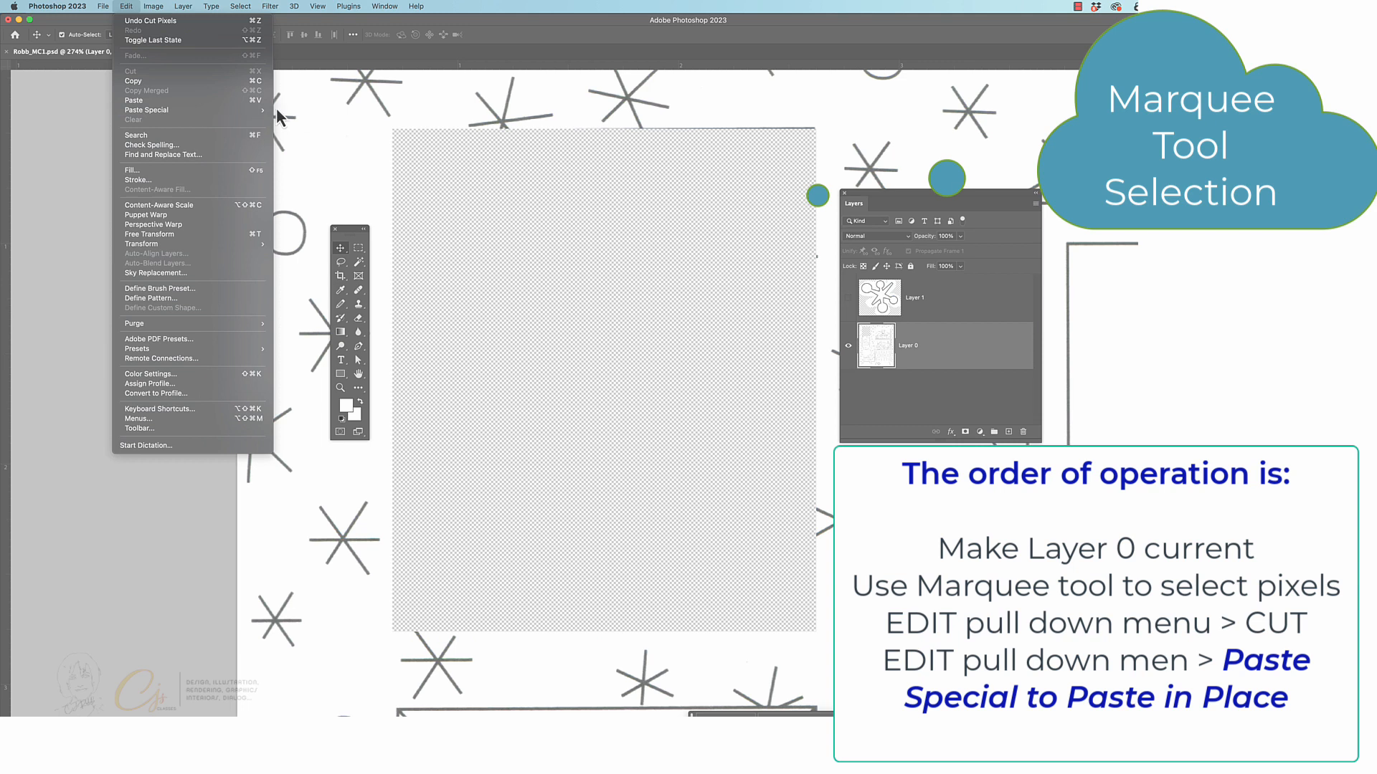
mouse_move(267, 111)
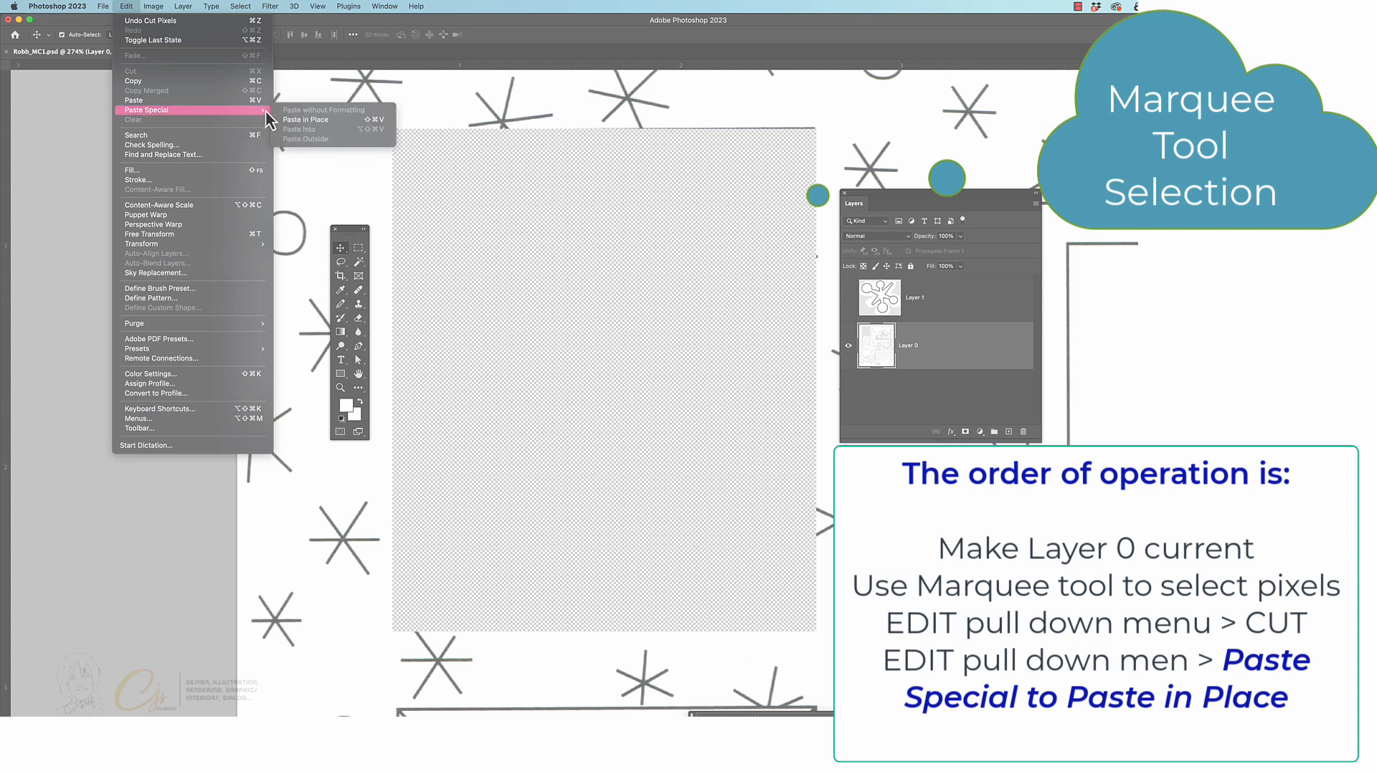
left_click(342, 122)
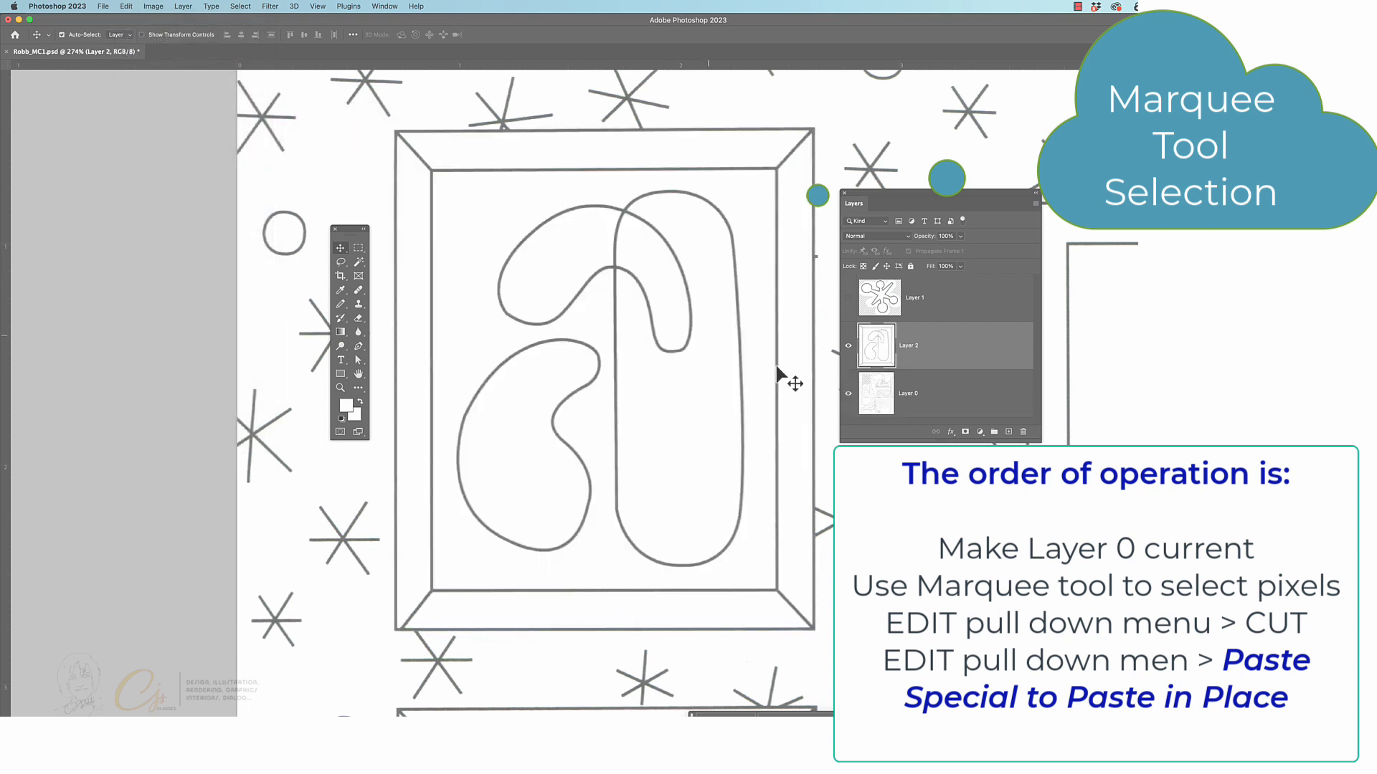
double_click(910, 345)
type("Top Artwork")
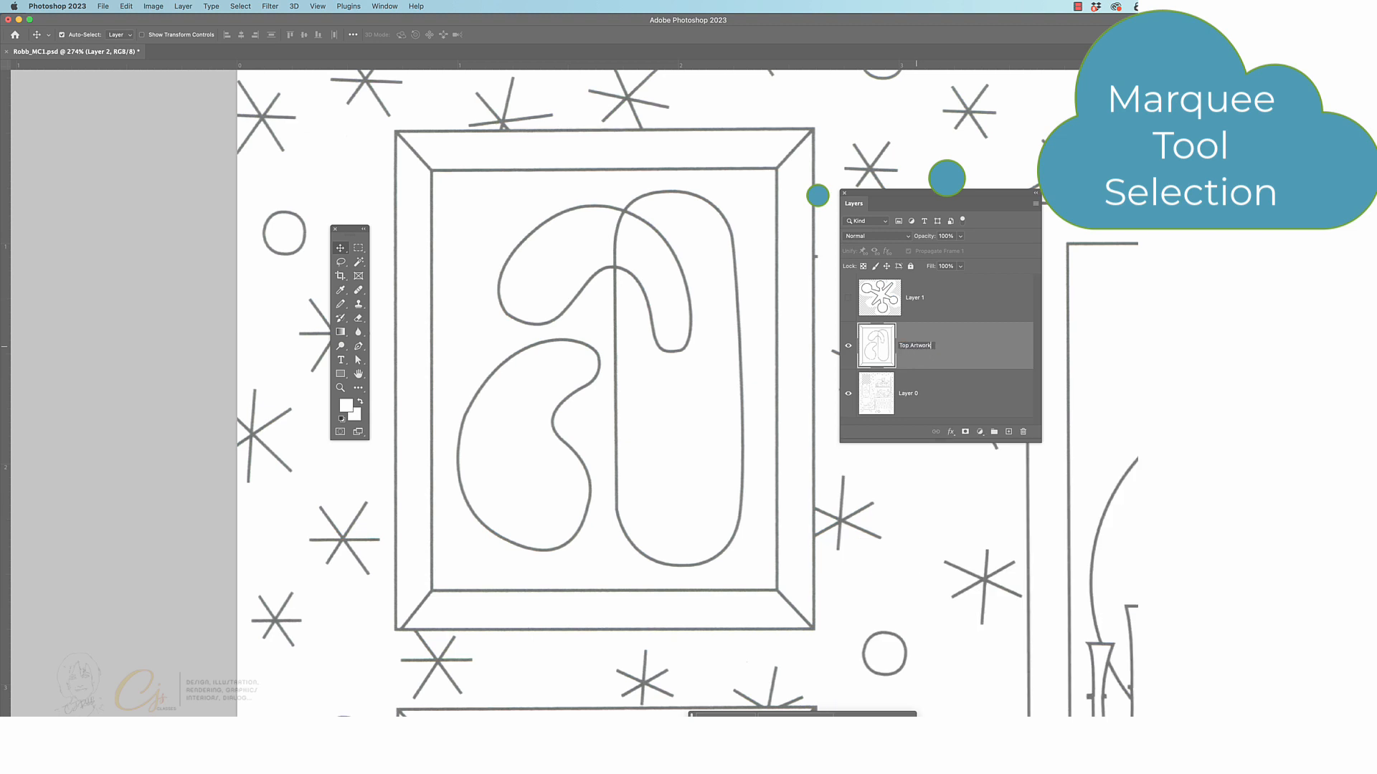
key("Return")
Make Layer 0 current and select the lower framed artwork with a rectangular marquee around its outer frame
left_click(946, 399)
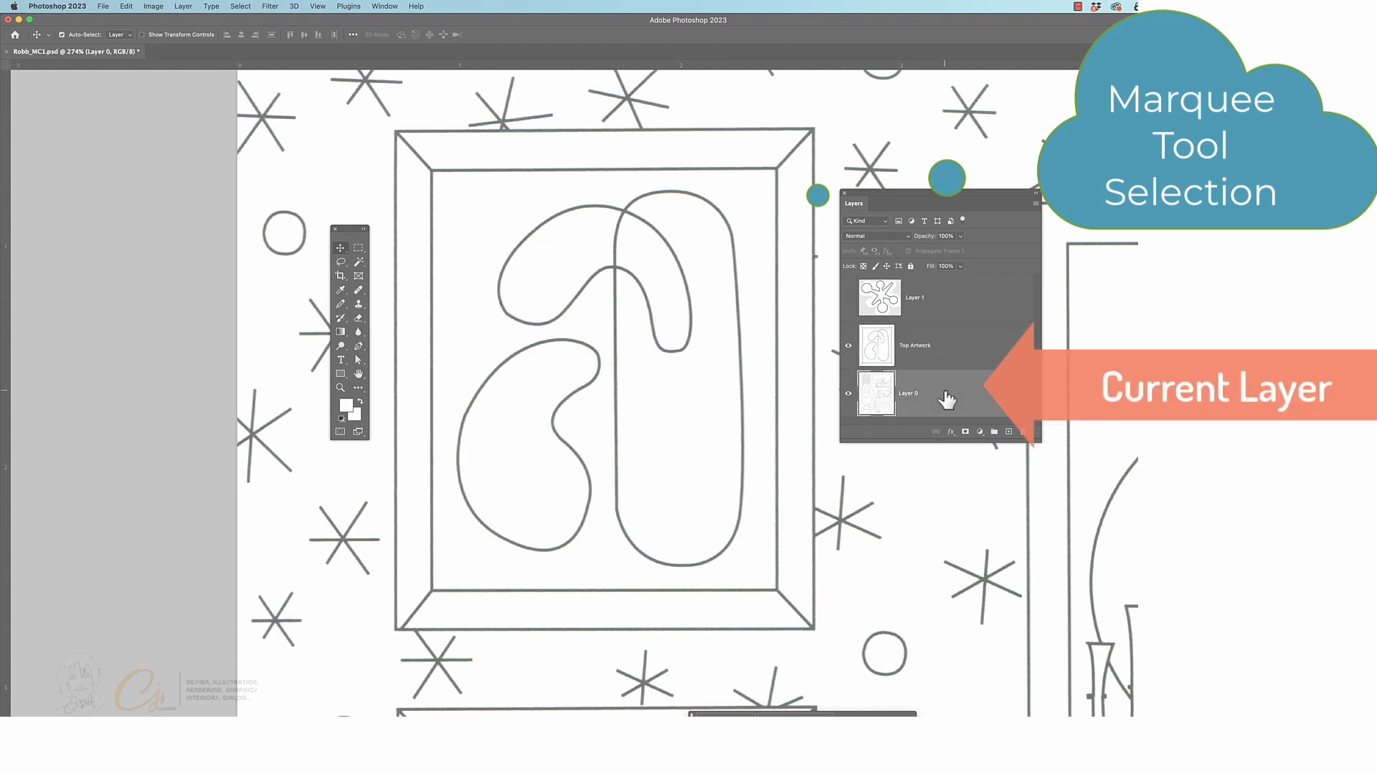
scroll(627, 402, "down", 10)
scroll(625, 406, "down", 3)
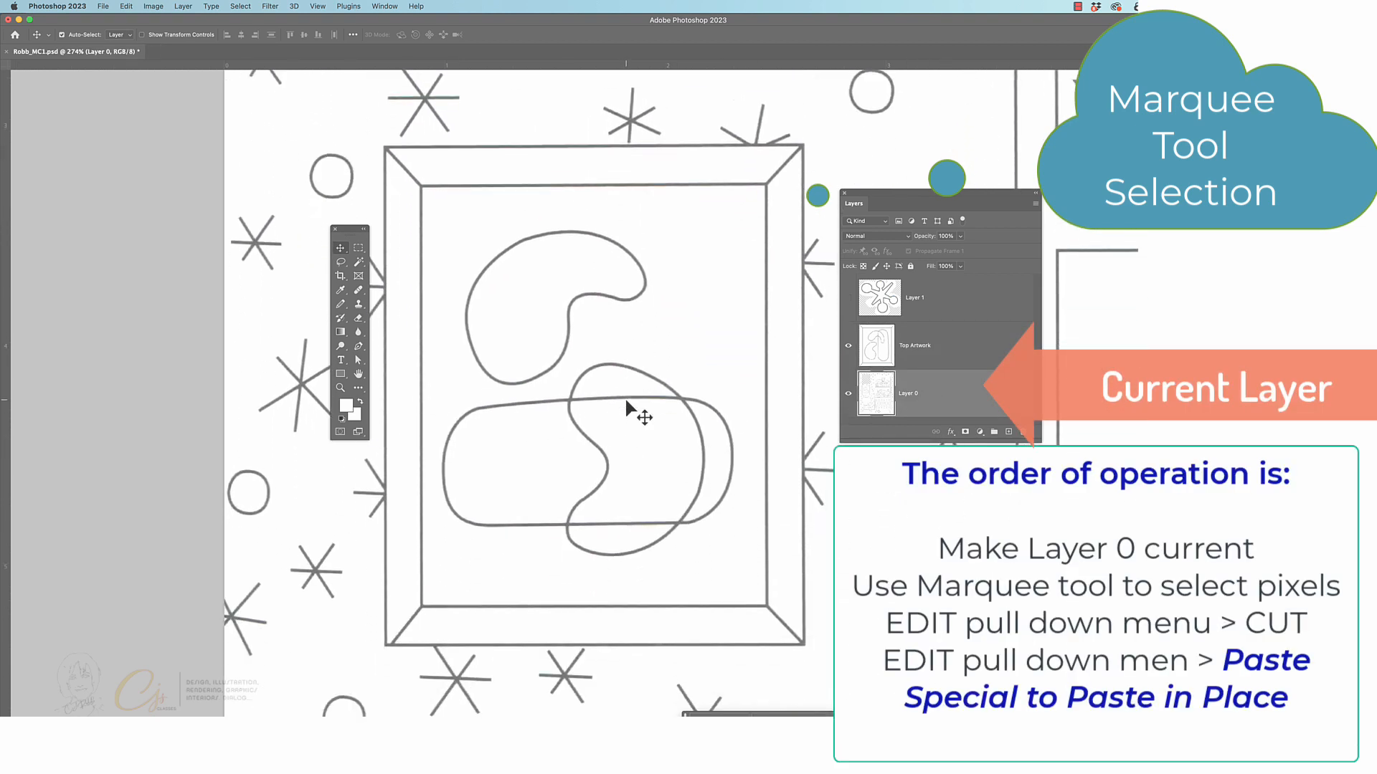
left_click(357, 248)
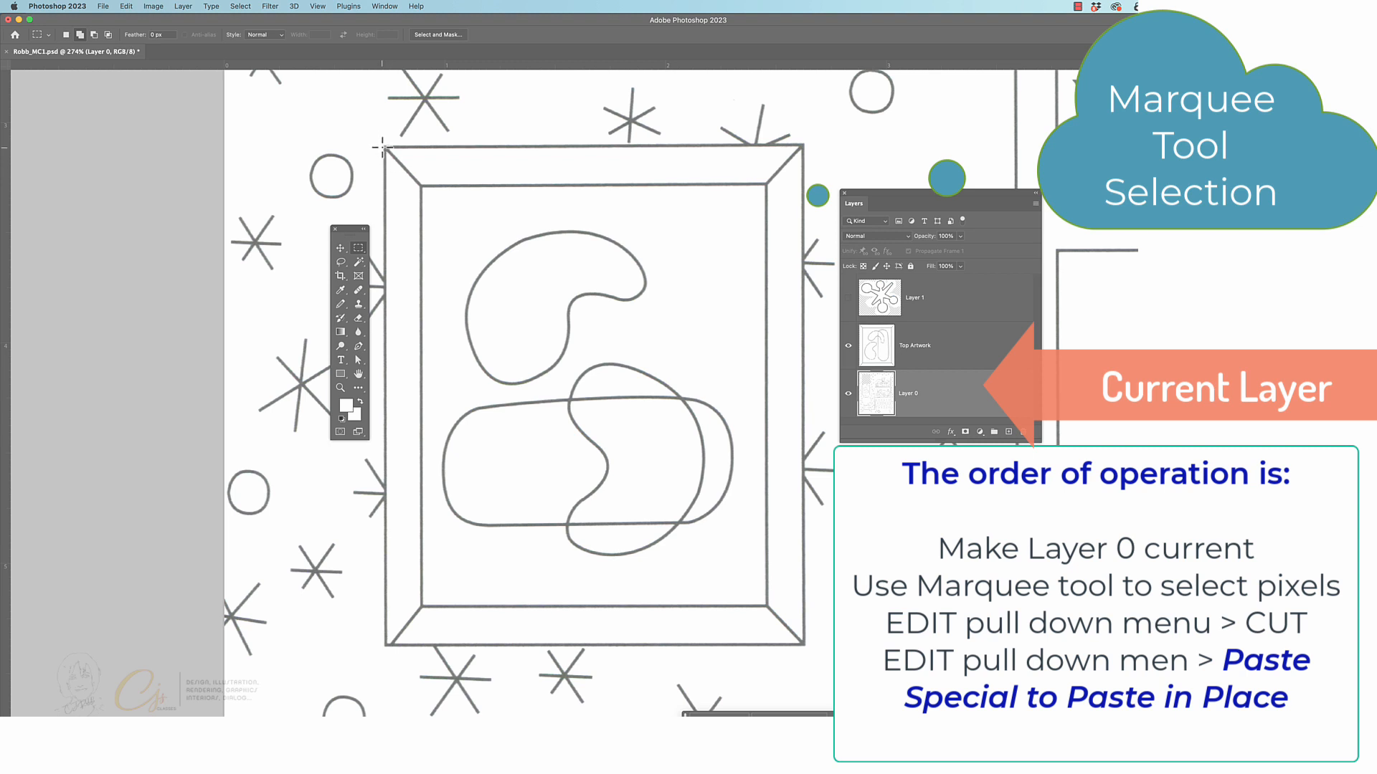
left_click_drag(383, 146, 804, 647)
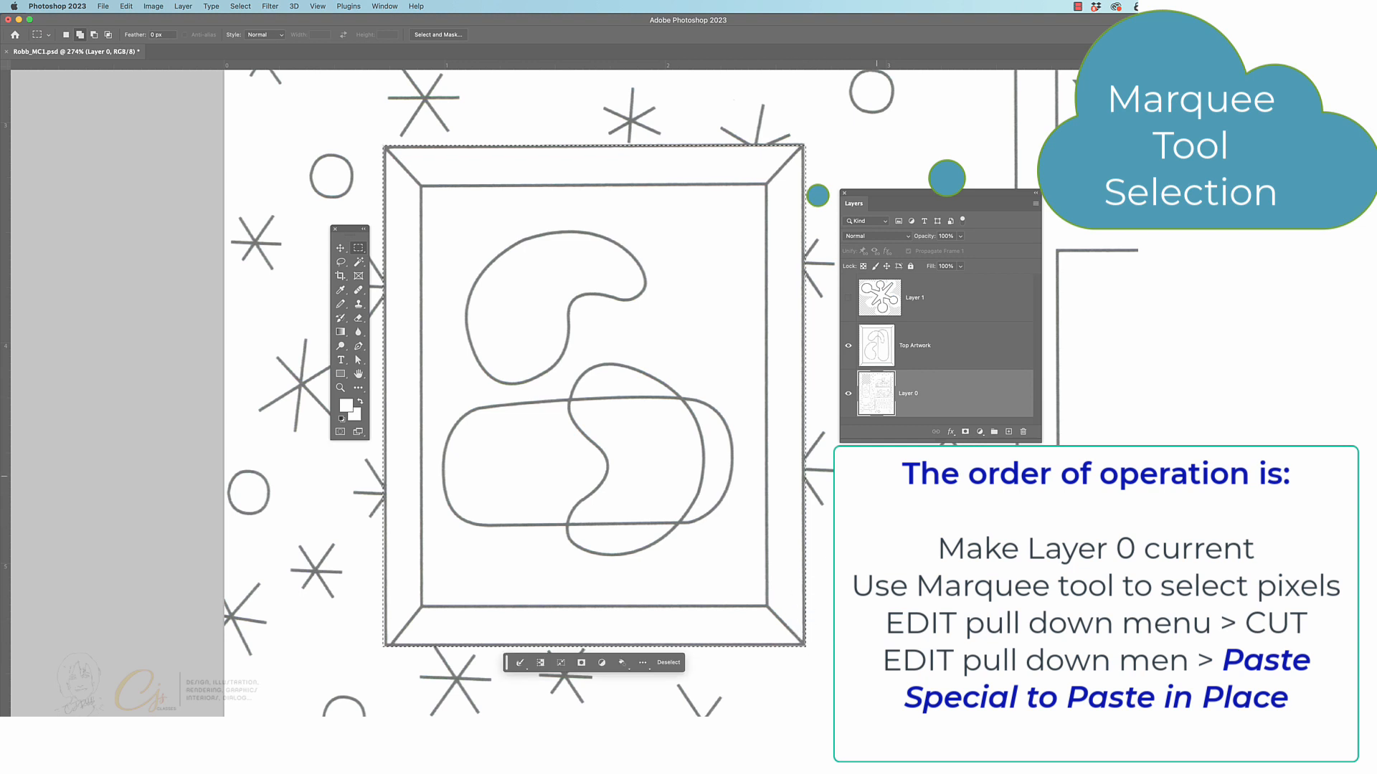
Cut the selected lower artwork out of Layer 0
left_click(342, 251)
left_click(126, 7)
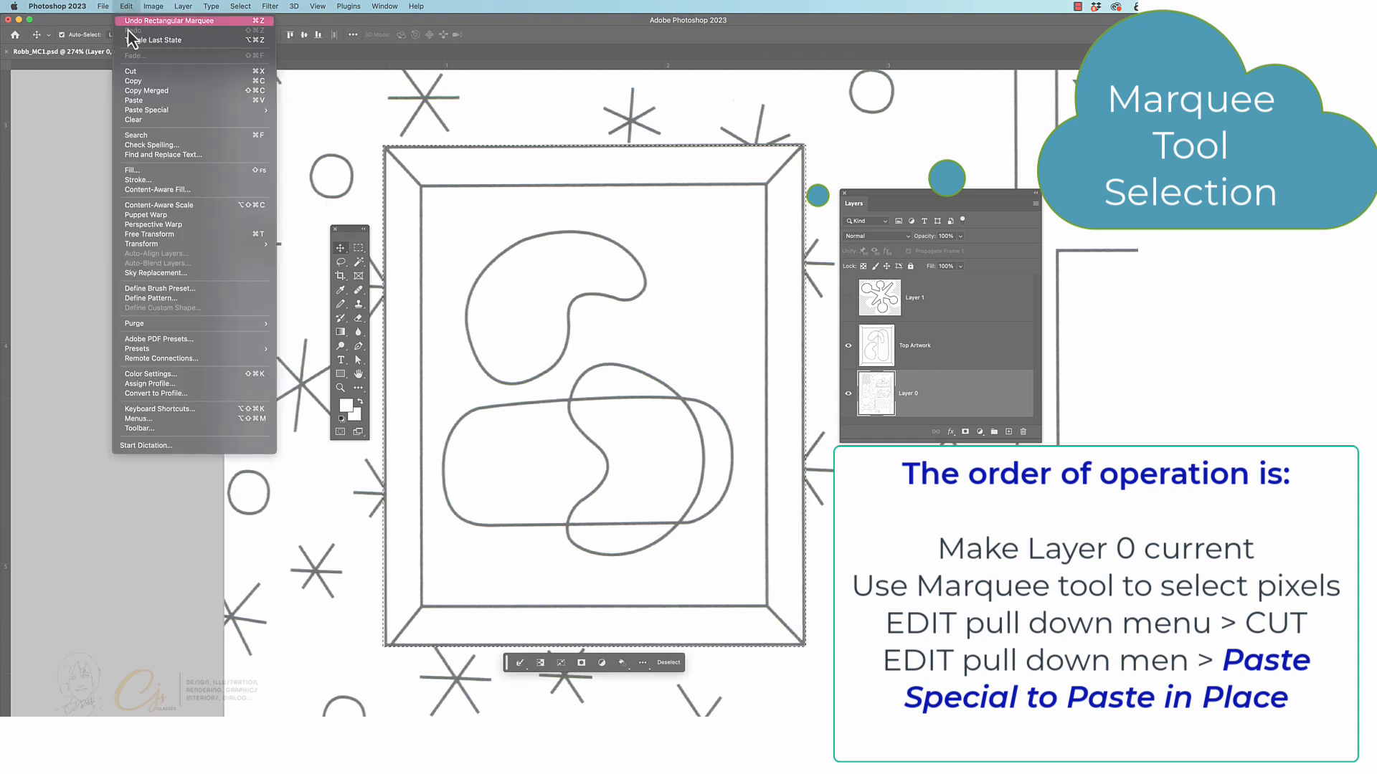
left_click(132, 71)
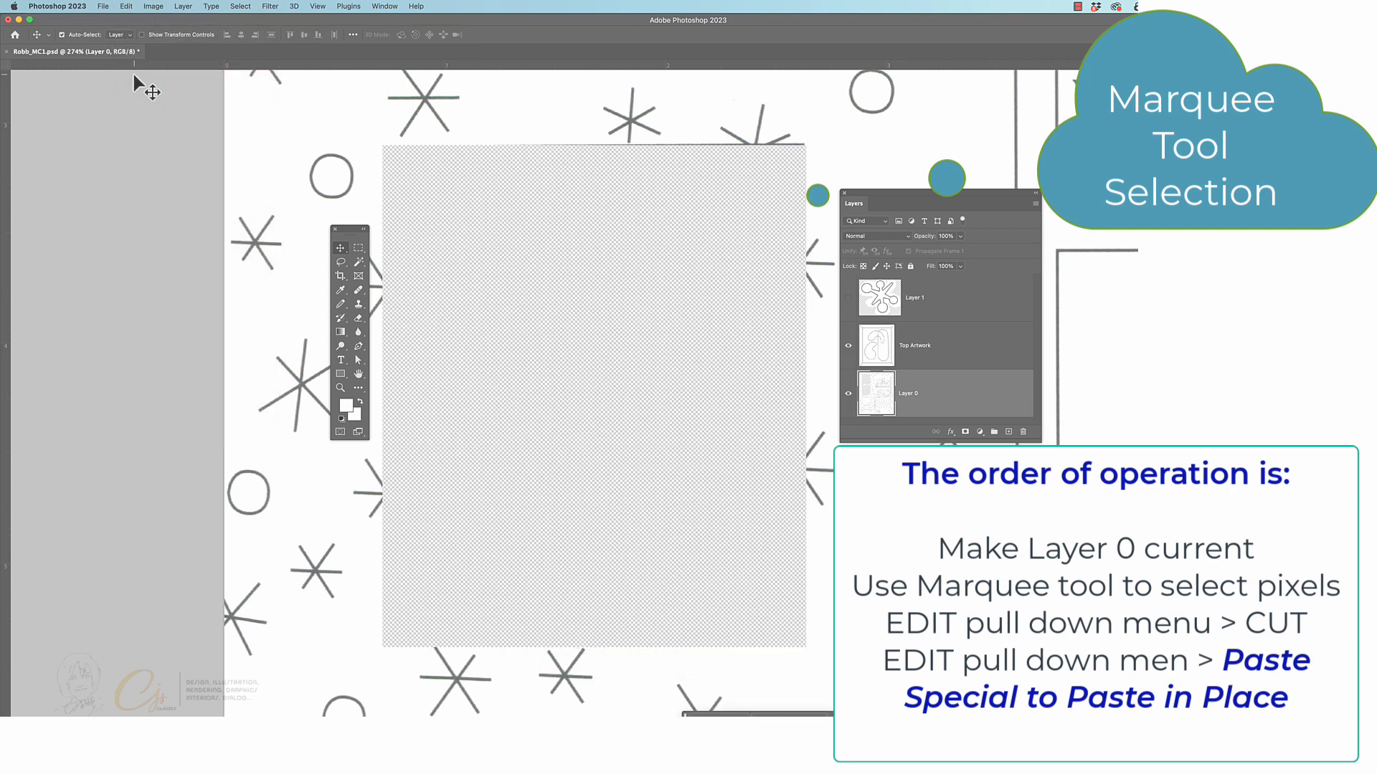
Paste the cut lower artwork in place on a new layer and rename that layer Bottom Artwork
left_click(127, 6)
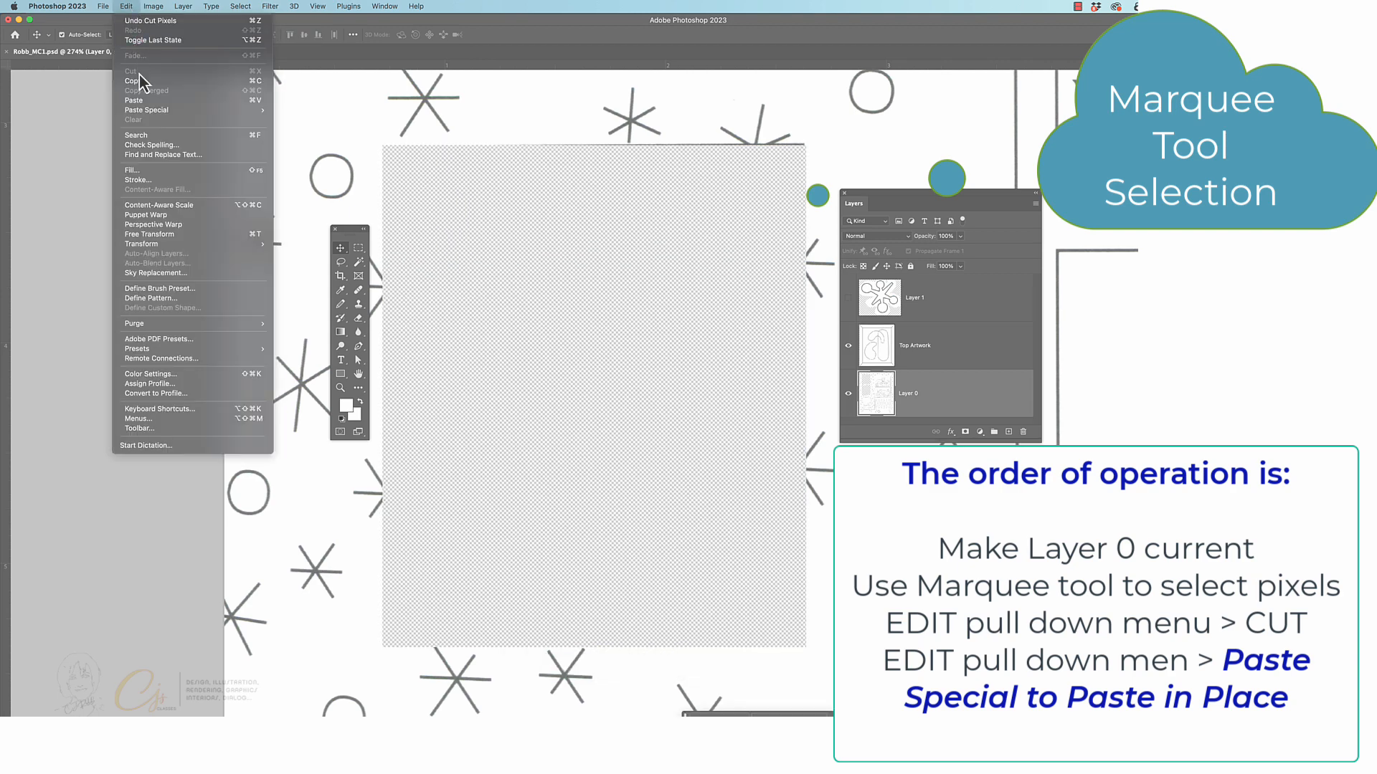
mouse_move(165, 111)
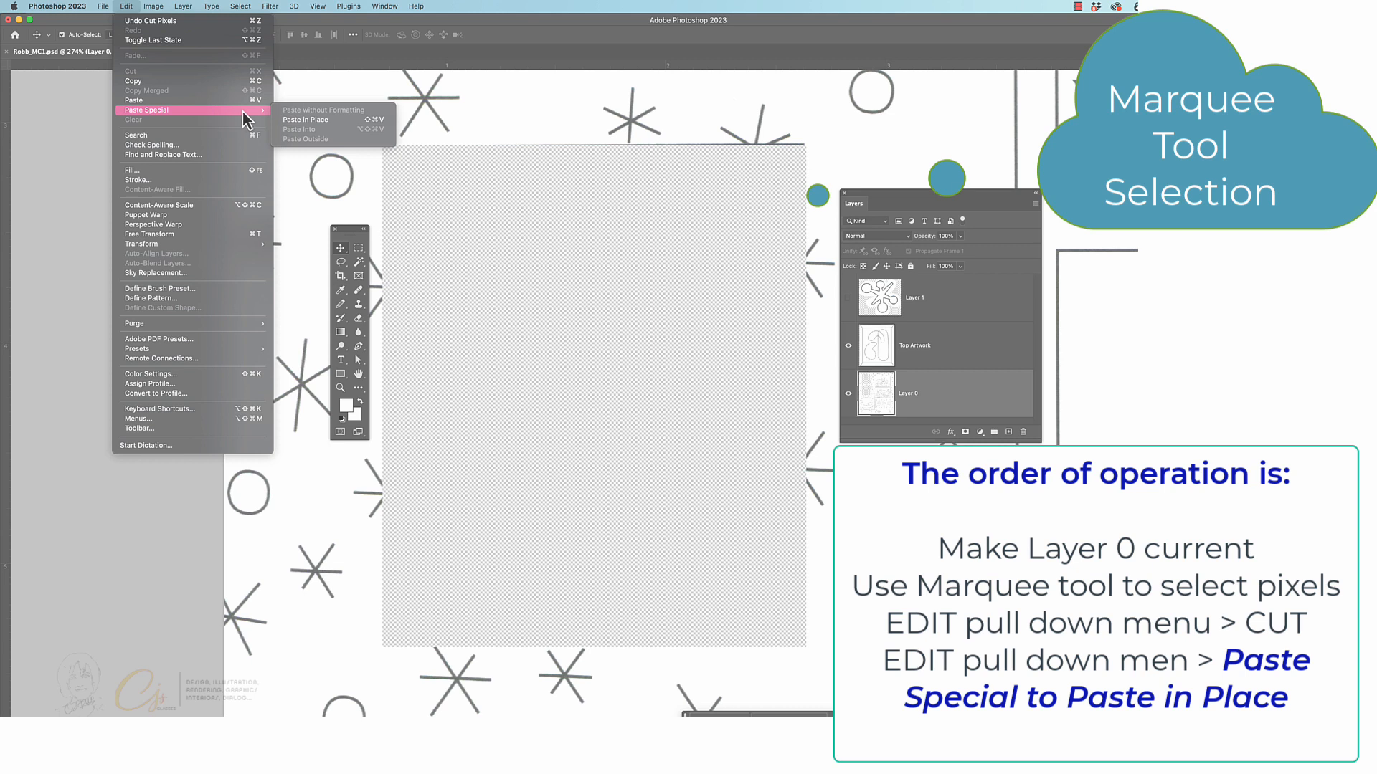
left_click(308, 121)
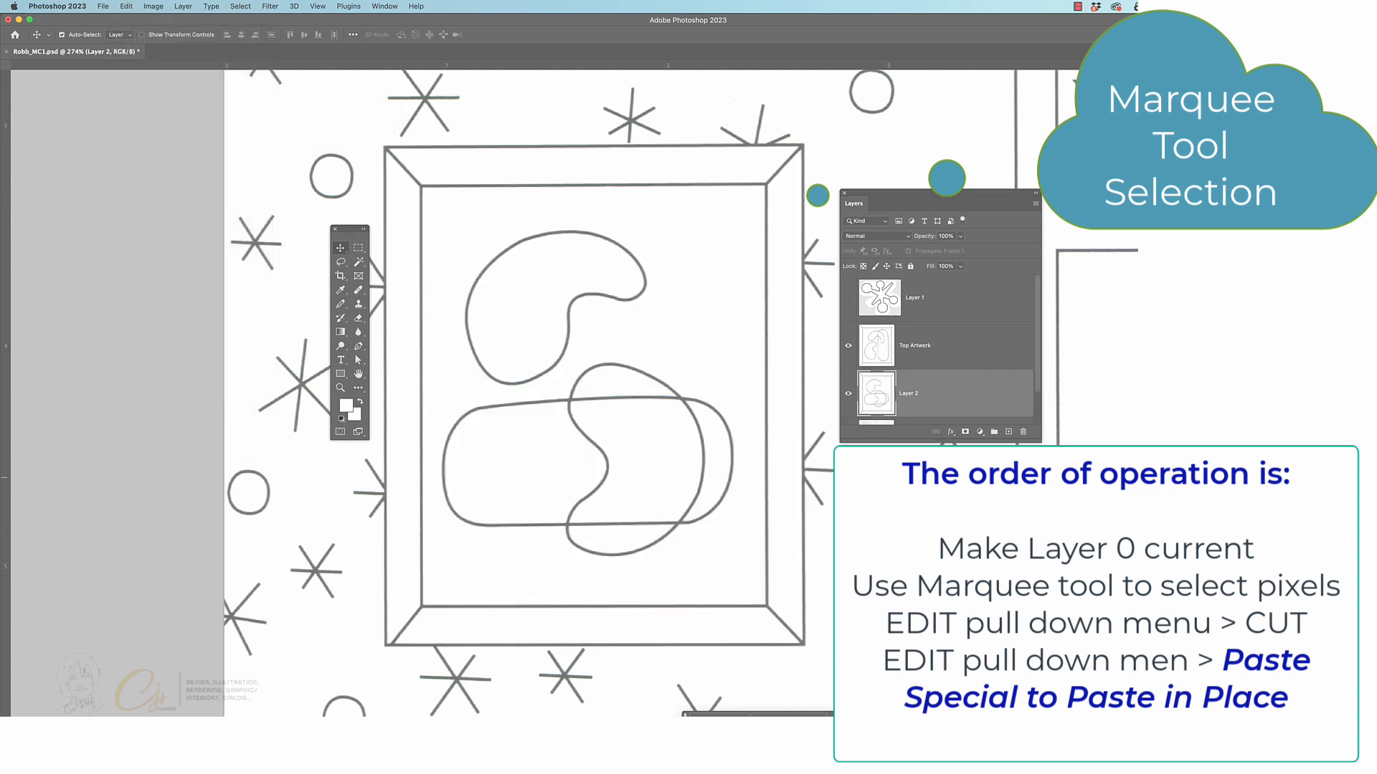
double_click(908, 393)
type("Bottom Artwork")
Check the separated artworks by toggling the visibility of the Top Artwork and Bottom Artwork layers off and on
key("super+0")
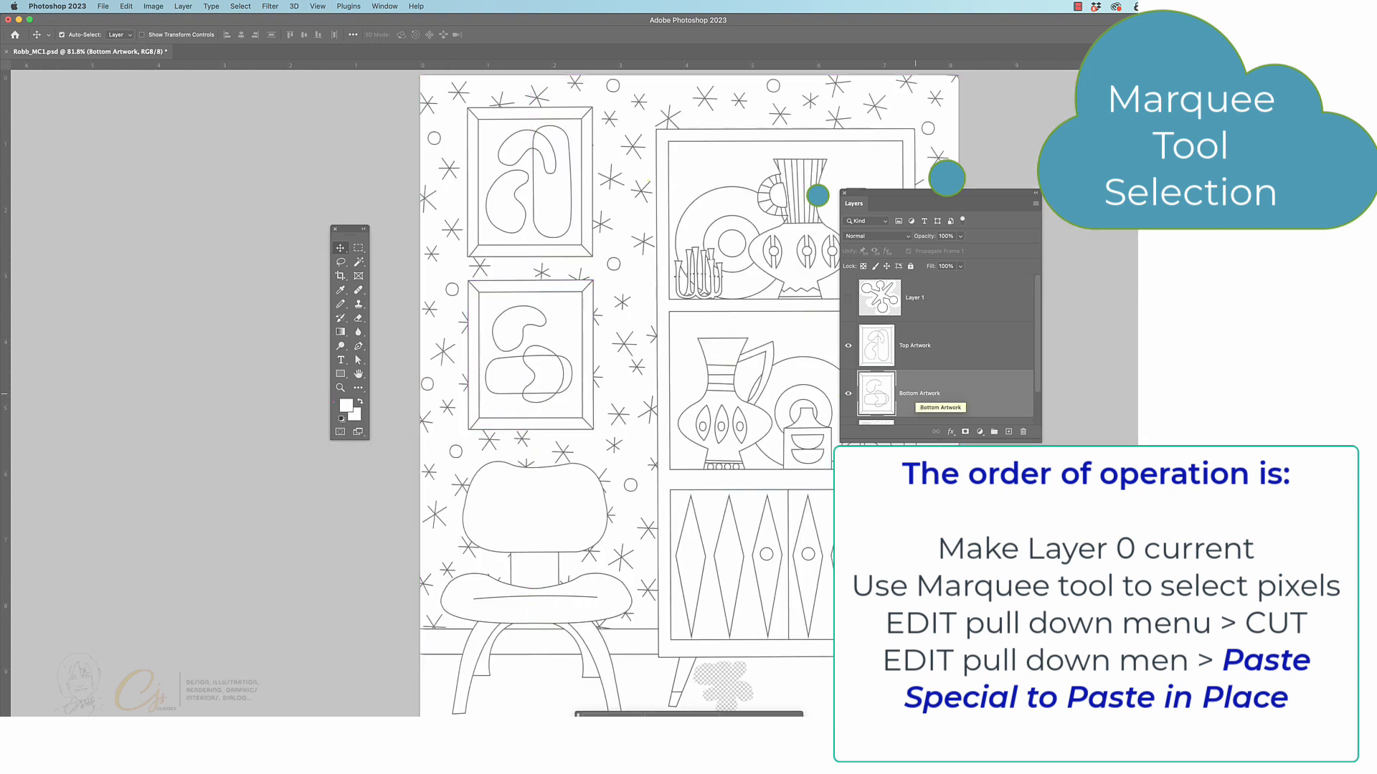
left_click(848, 345)
left_click(848, 346)
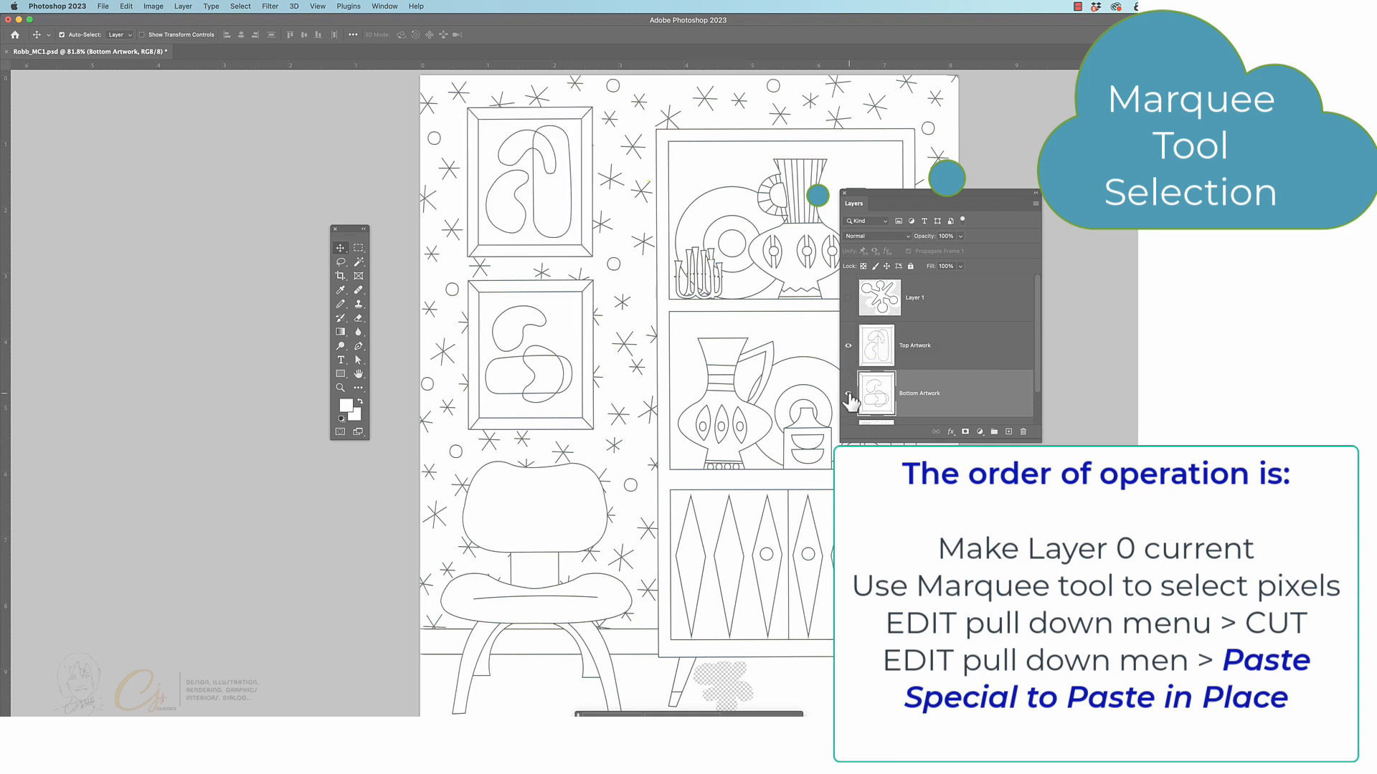
left_click(849, 393)
left_click(848, 393)
Make Layer 0 current and select the cabinet's upper shelf compartment with a rectangular marquee along its inner frame
left_click_drag(918, 195, 1033, 191)
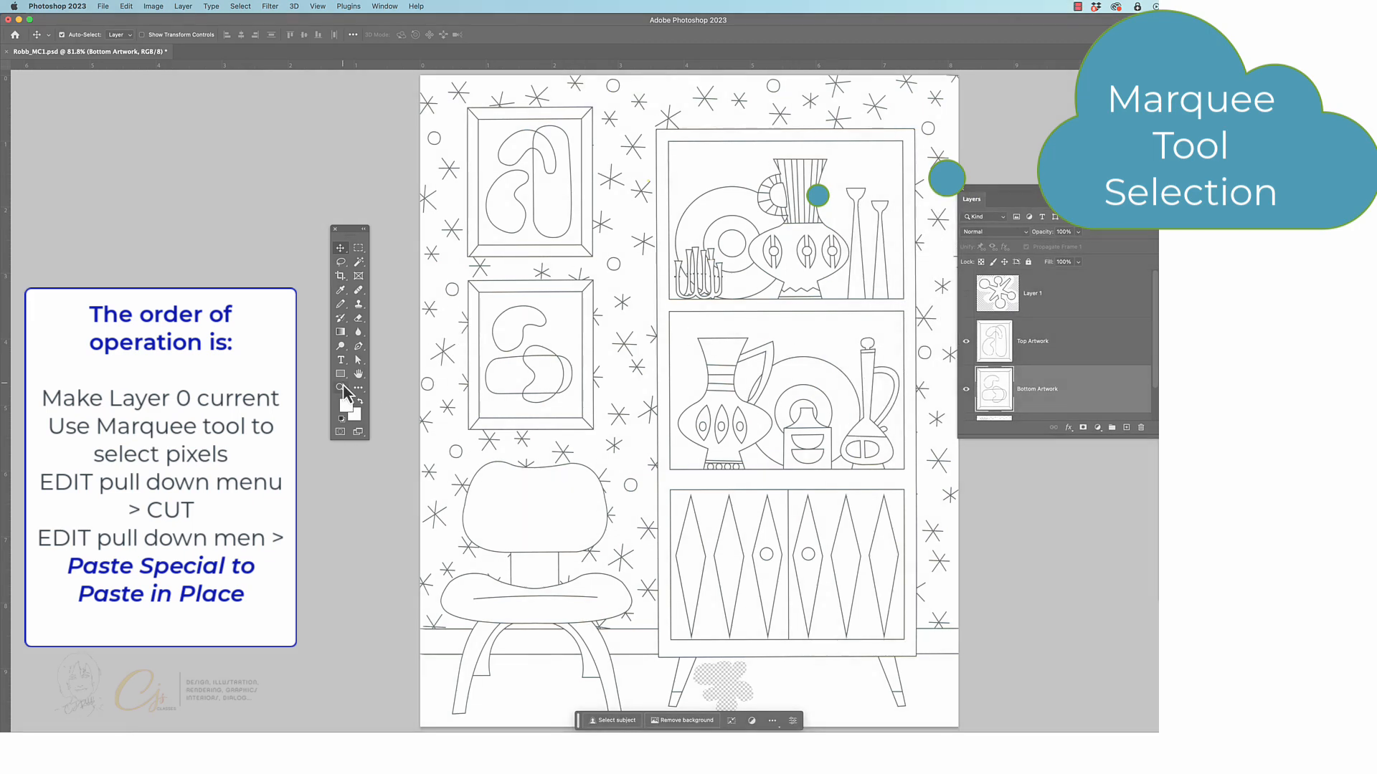
left_click(341, 388)
left_click_drag(882, 237, 815, 345)
key("space")
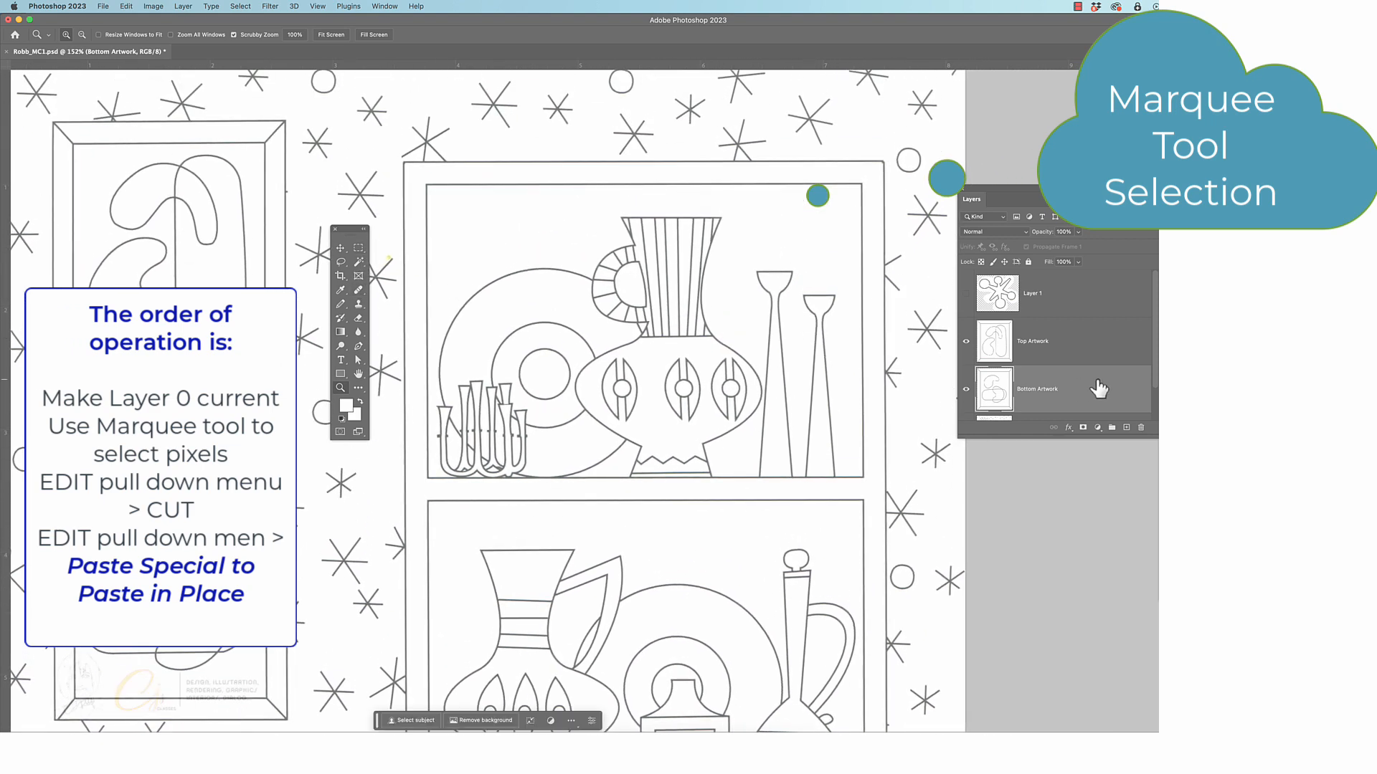
scroll(1099, 389, "down", 2)
left_click(1040, 409)
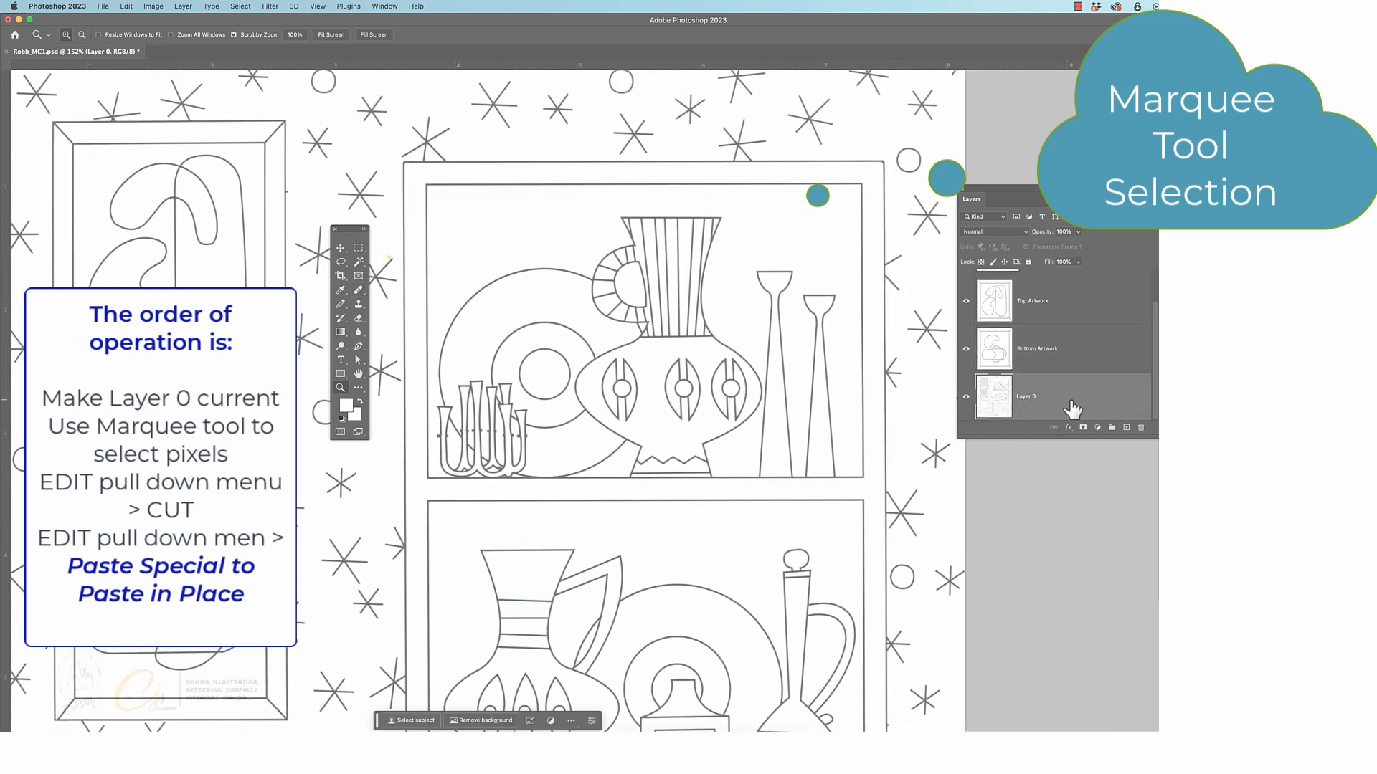
left_click(358, 249)
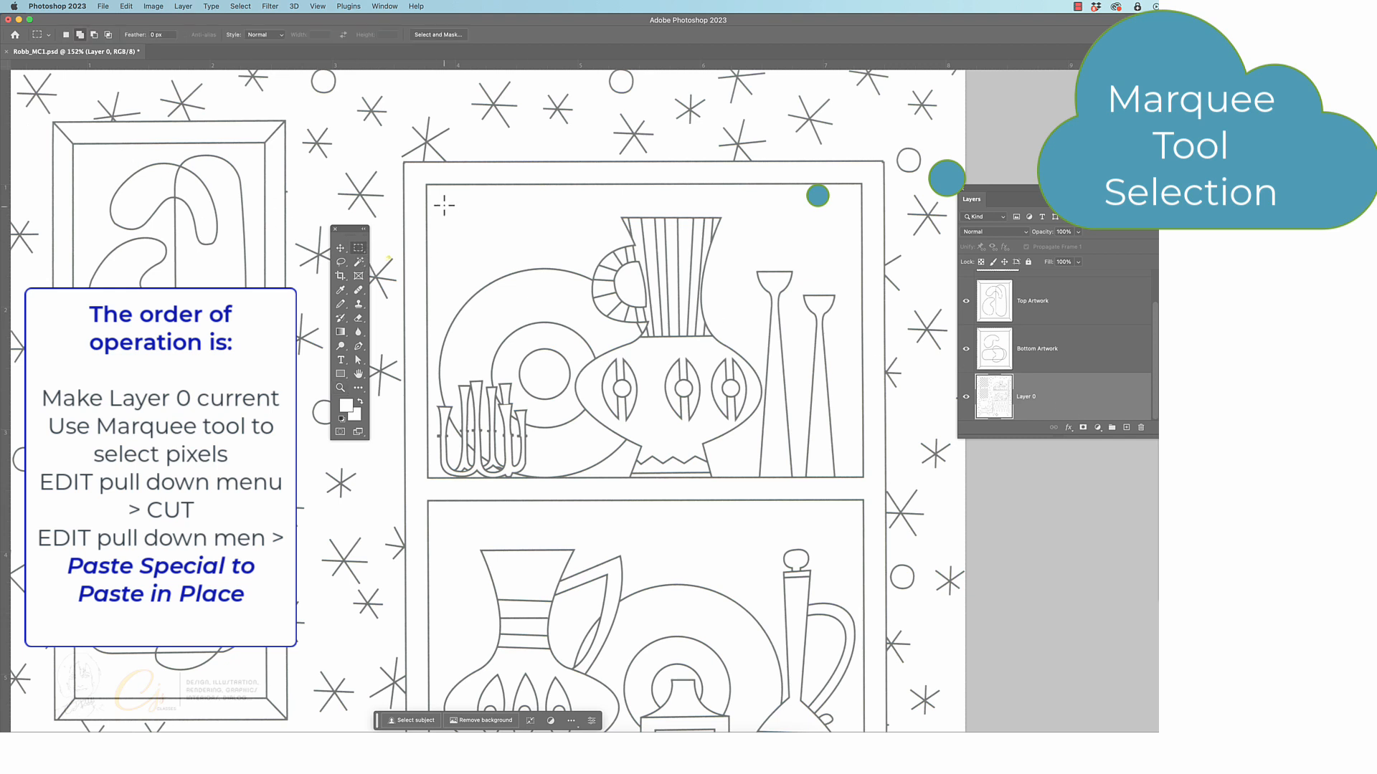
left_click_drag(427, 186, 863, 476)
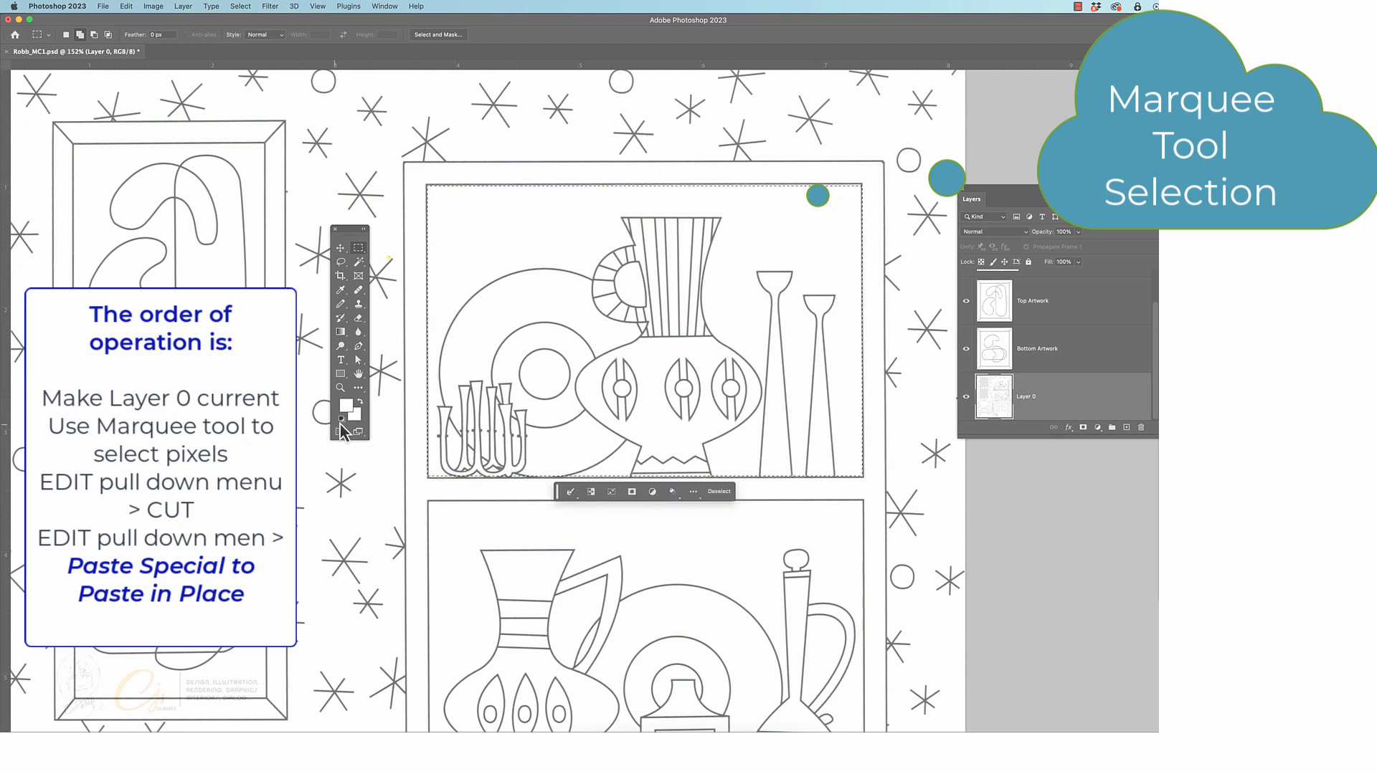
Transform the selection so its lower-left corner lines up with the frame line of the upper shelf compartment
left_click(341, 387)
left_click_drag(424, 429, 479, 421)
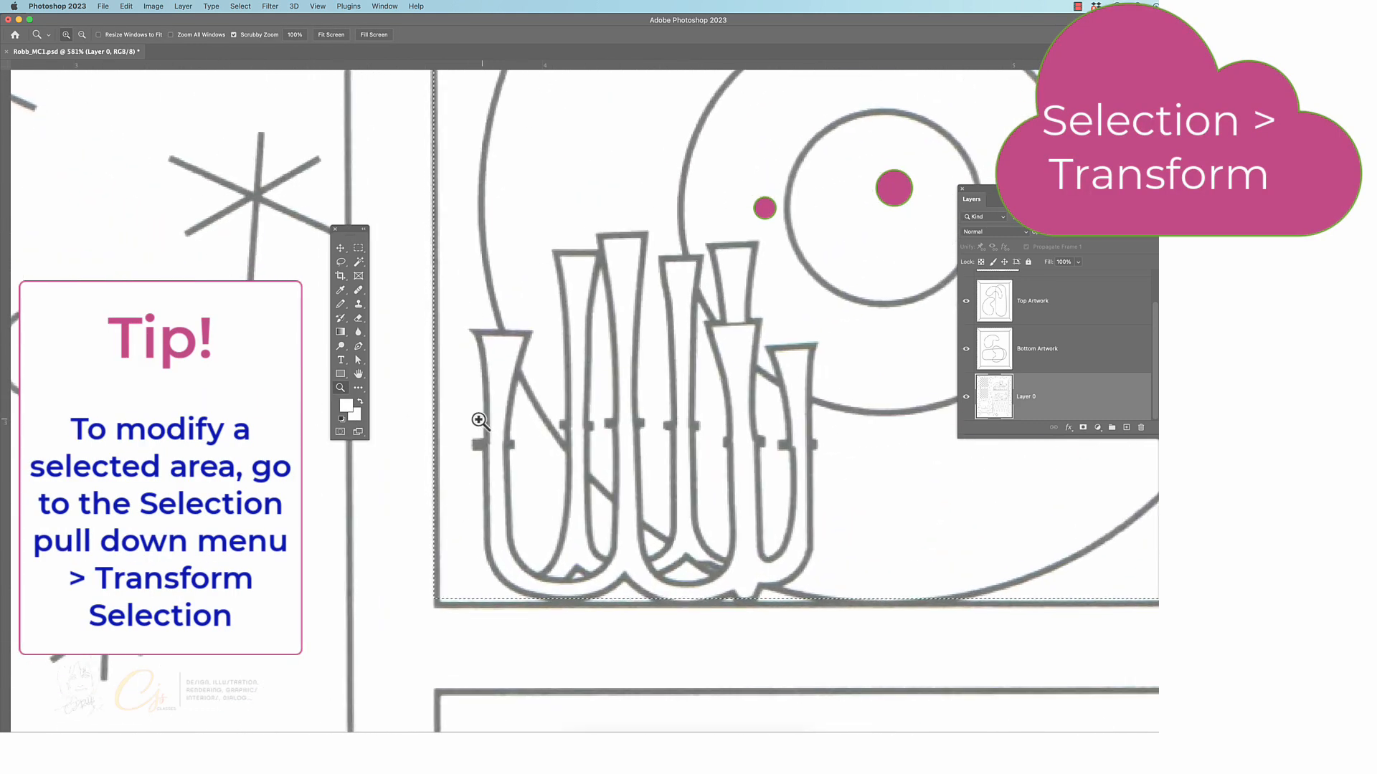
left_click(342, 249)
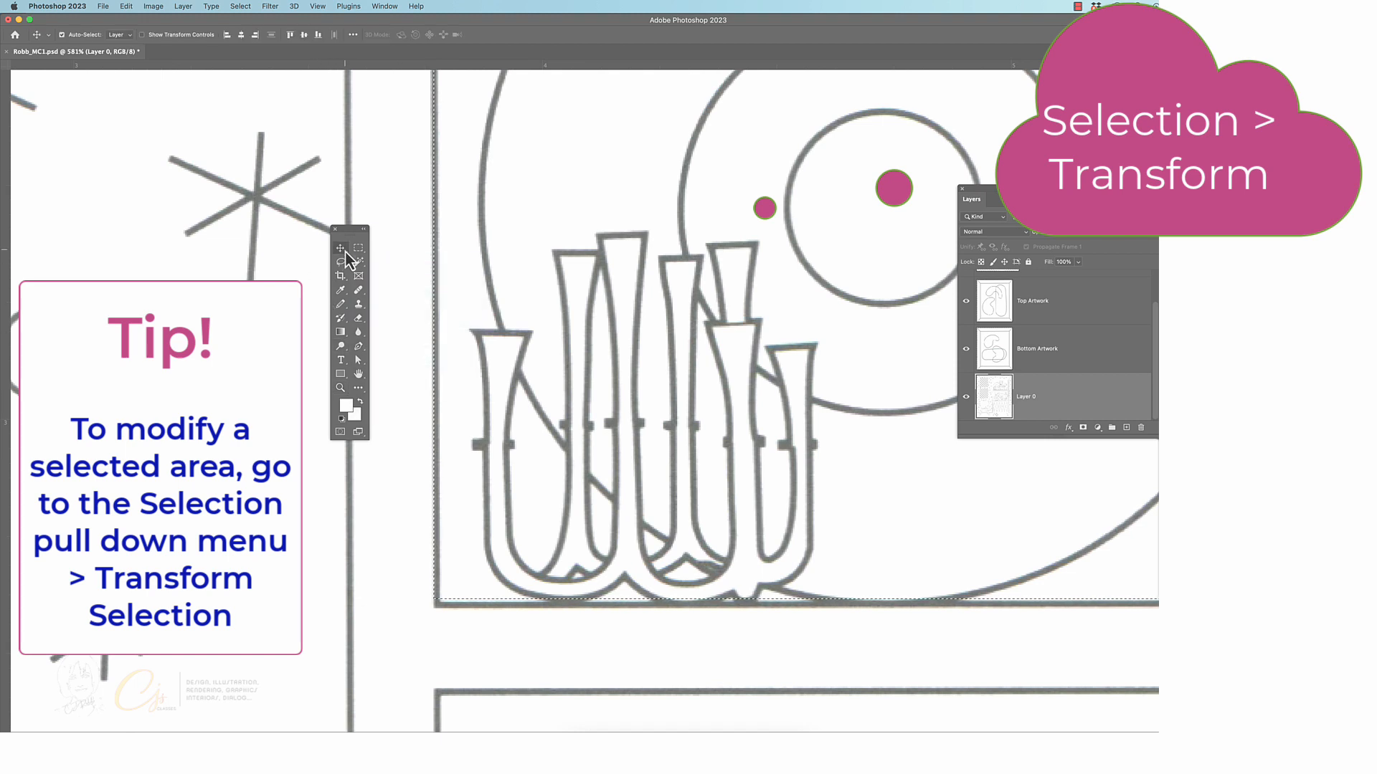
left_click(241, 9)
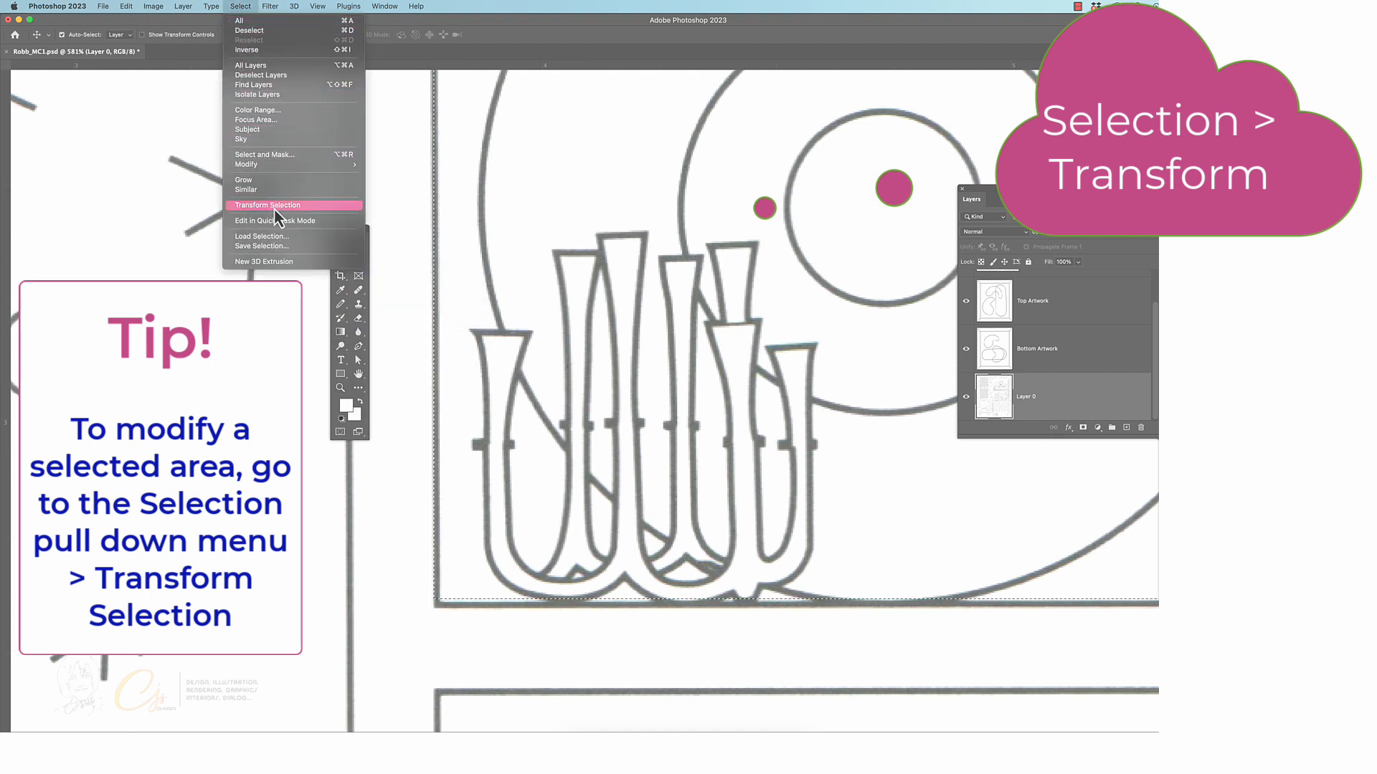
left_click(318, 208)
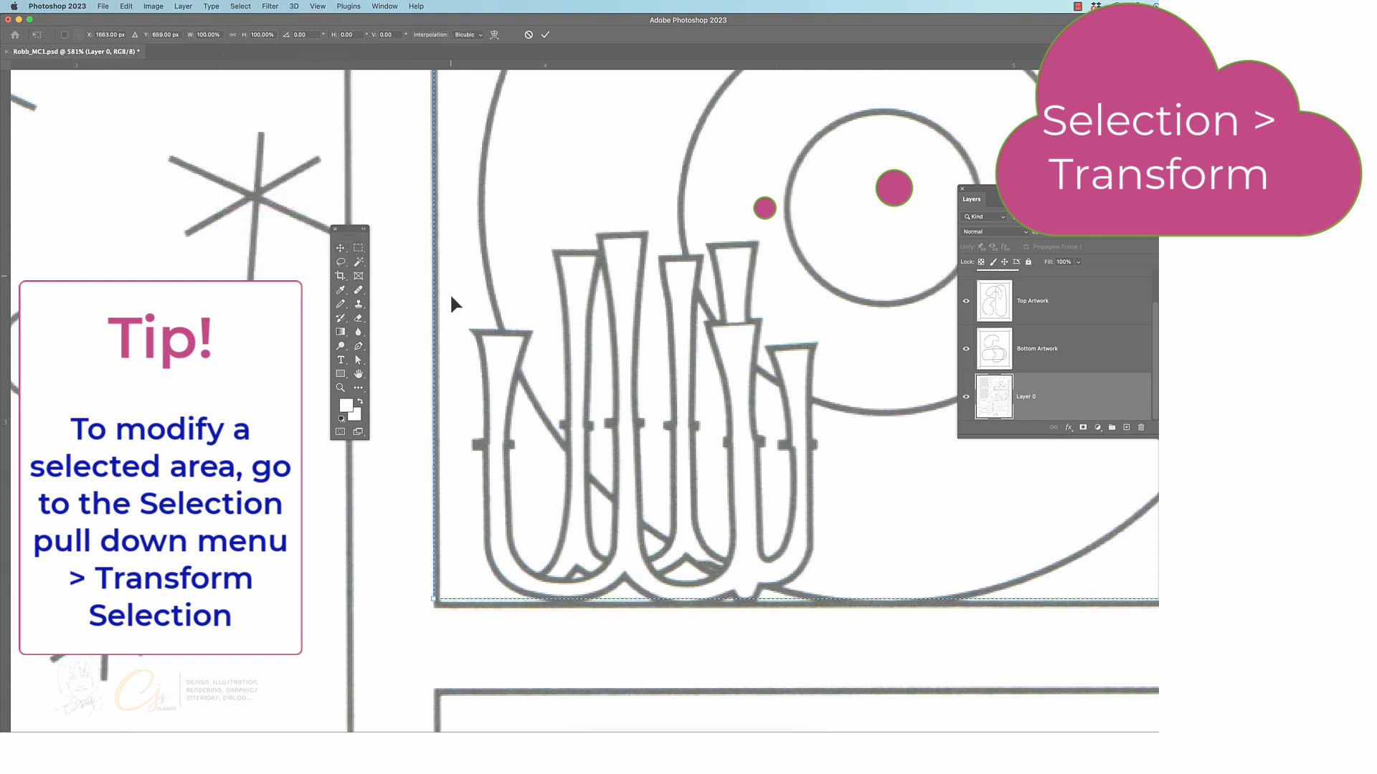
left_click_drag(433, 603, 439, 604)
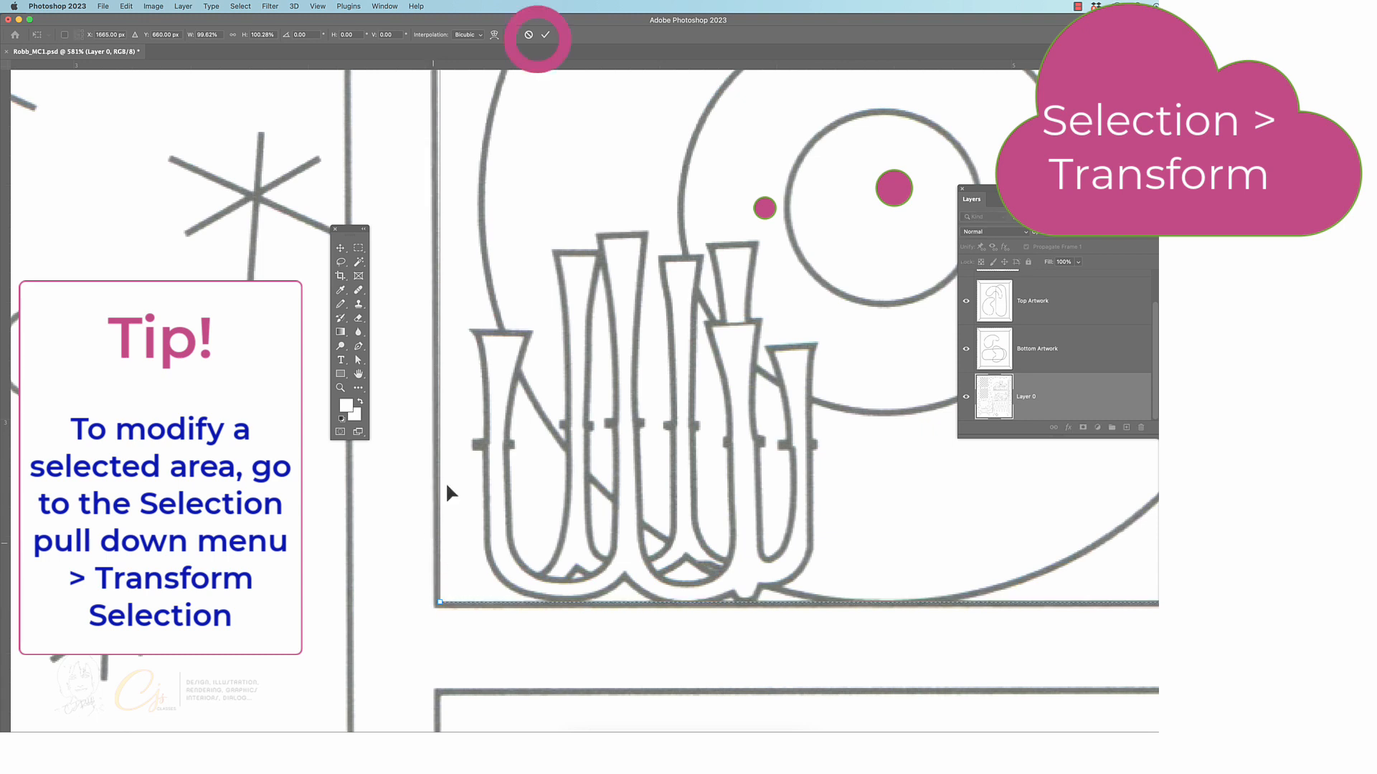
left_click(544, 36)
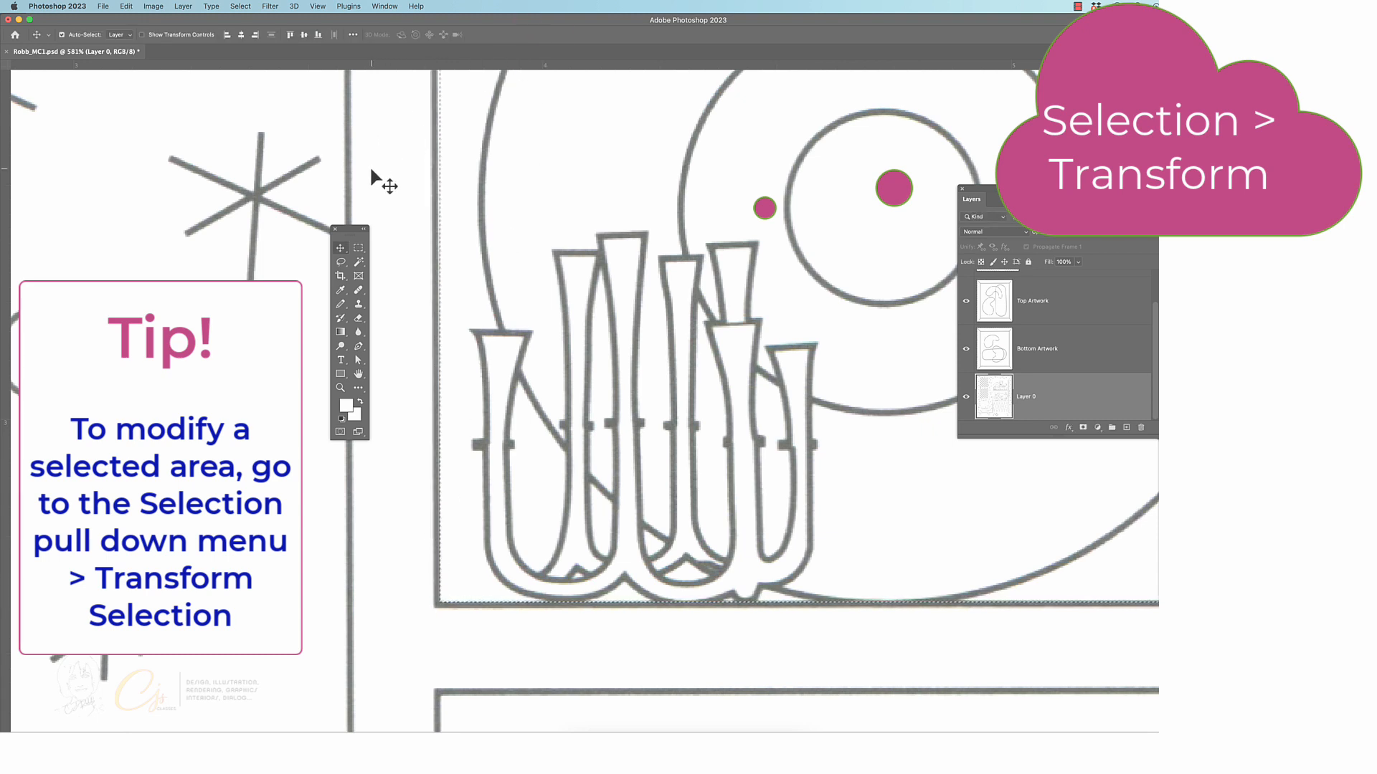
Cut the selected upper shelf compartment out of Layer 0 and paste it in place on a new layer
key("super+0")
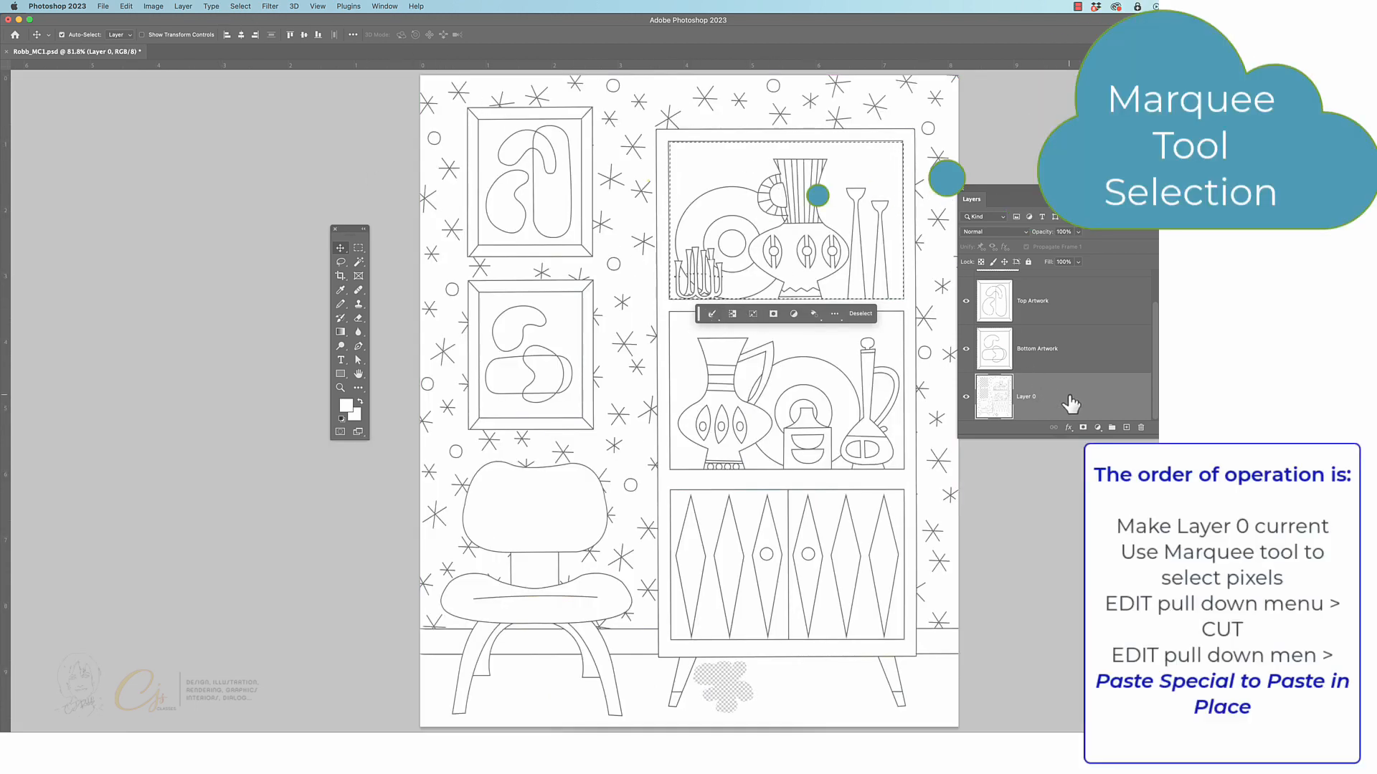
left_click(125, 9)
left_click(147, 77)
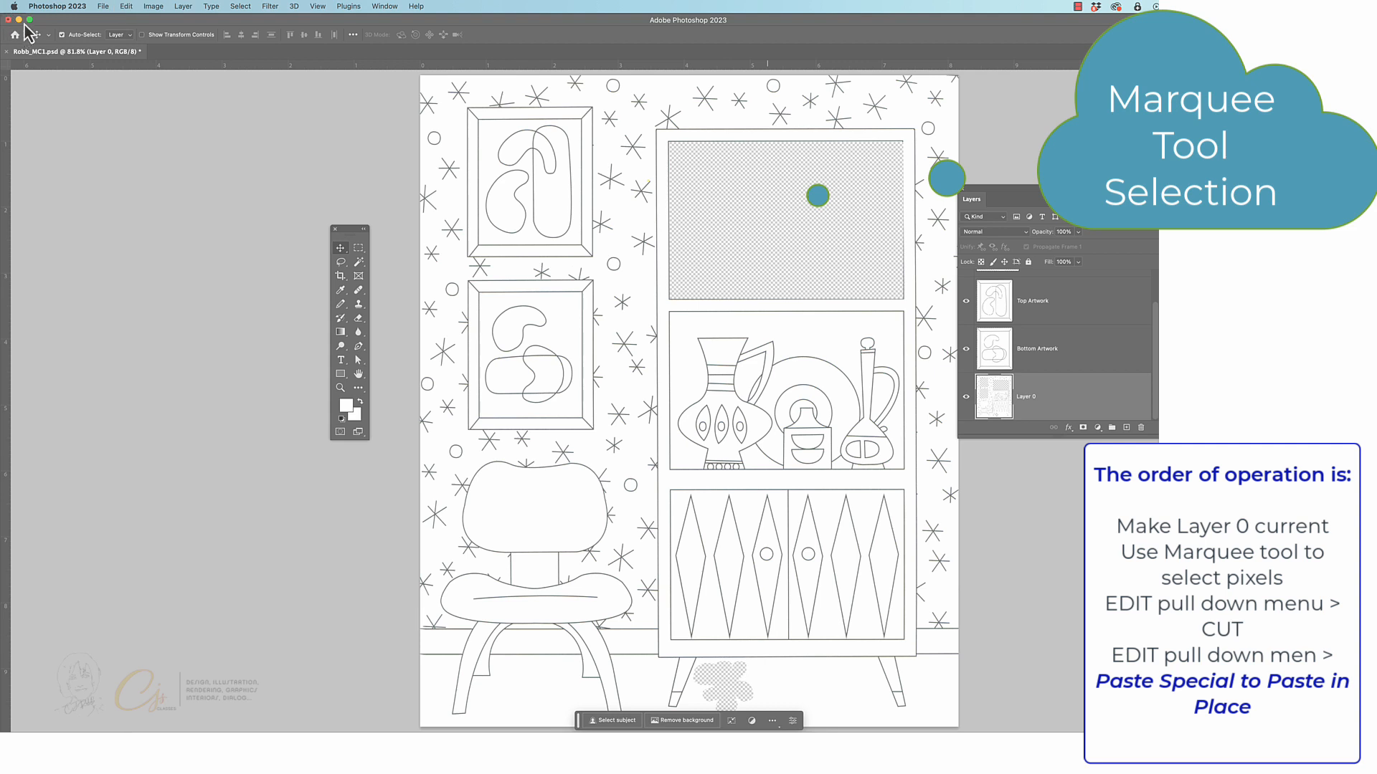
left_click(130, 7)
mouse_move(162, 113)
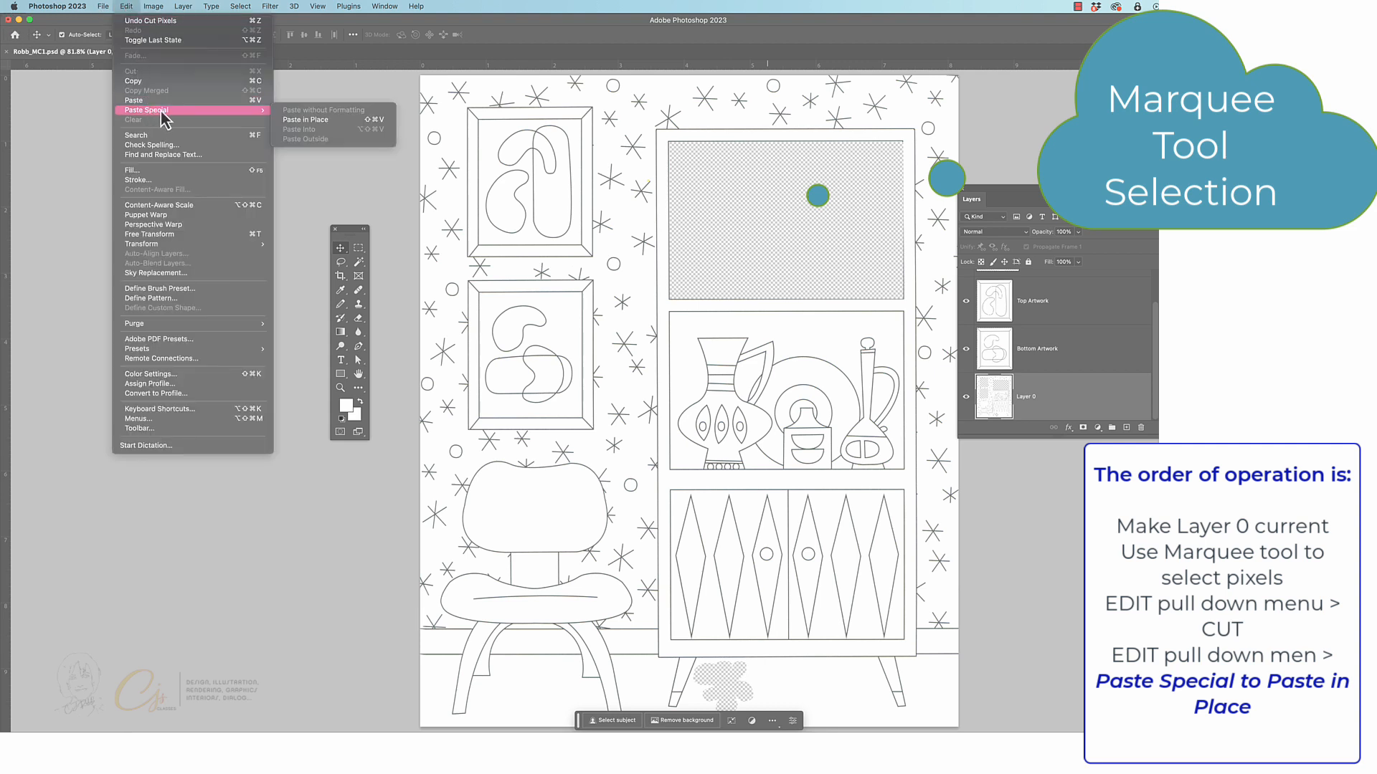
left_click(301, 121)
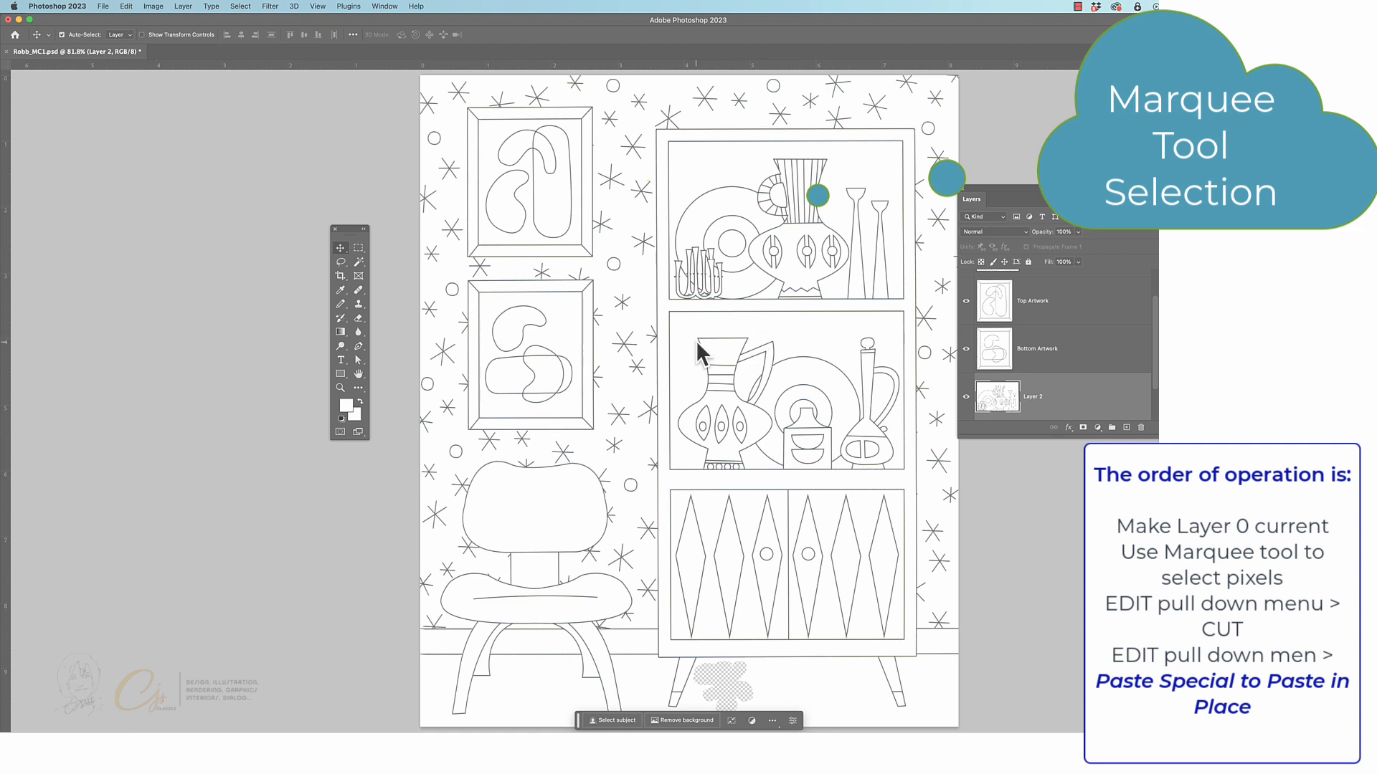
Make Layer 0 current and select the cabinet's lower shelf compartment, with the pitcher and bottle, using a rectangular marquee
scroll(1060, 350, "down", 1)
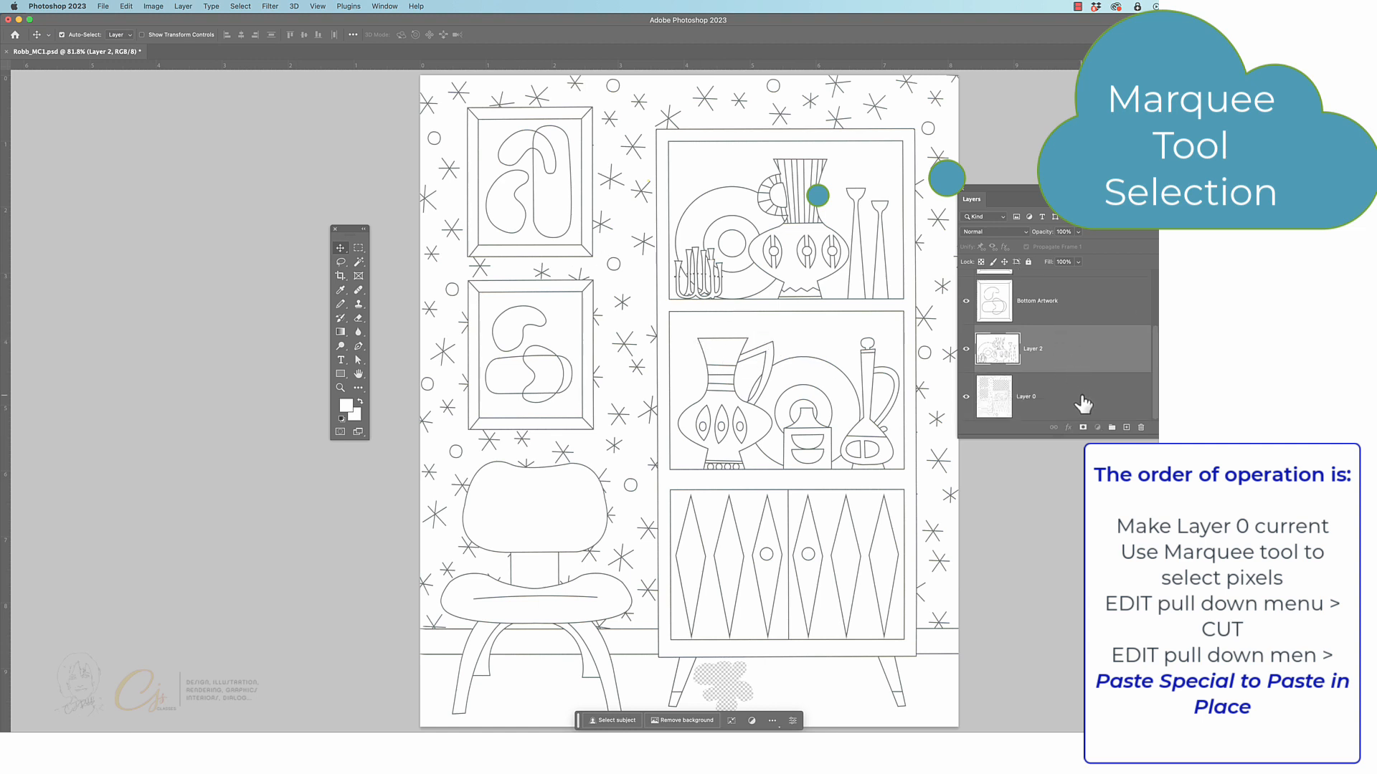
left_click(1082, 398)
left_click(341, 388)
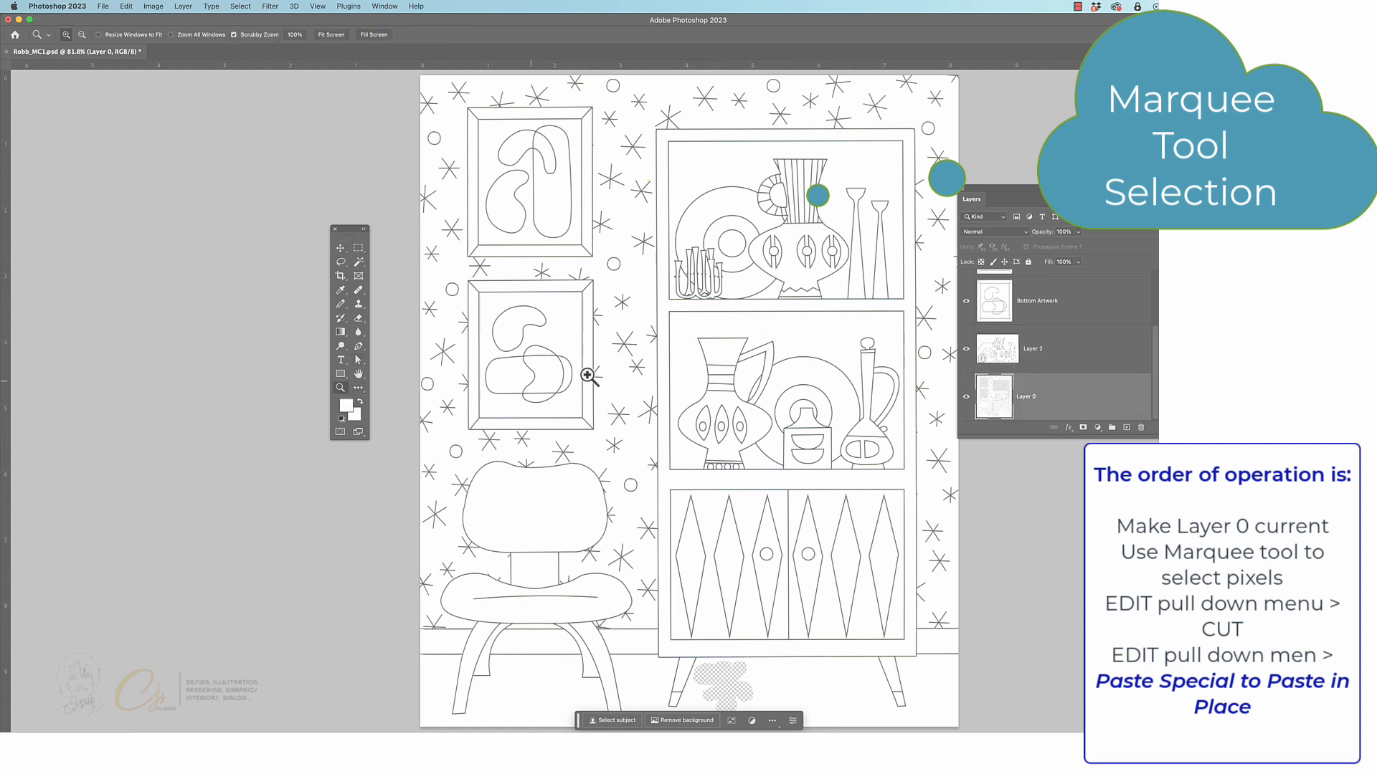
left_click(932, 374)
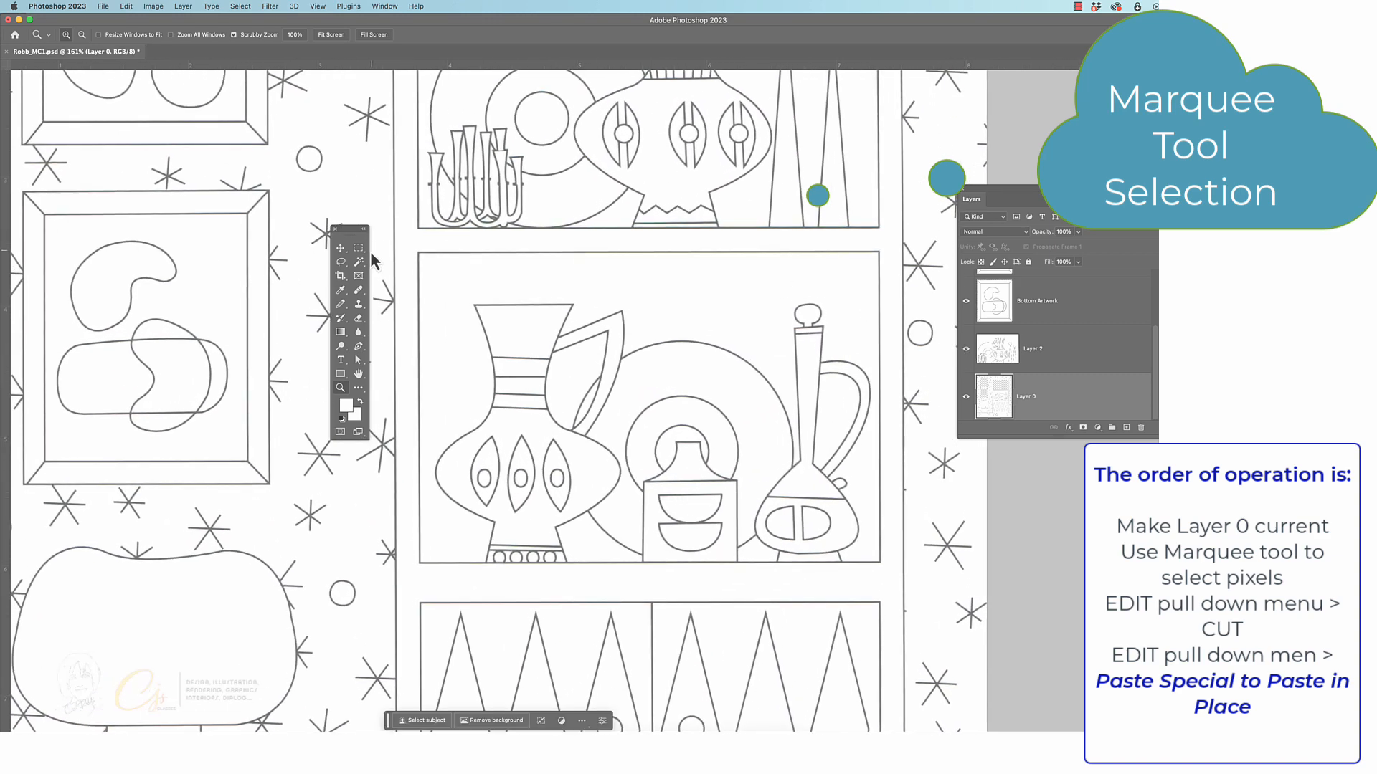
left_click(358, 249)
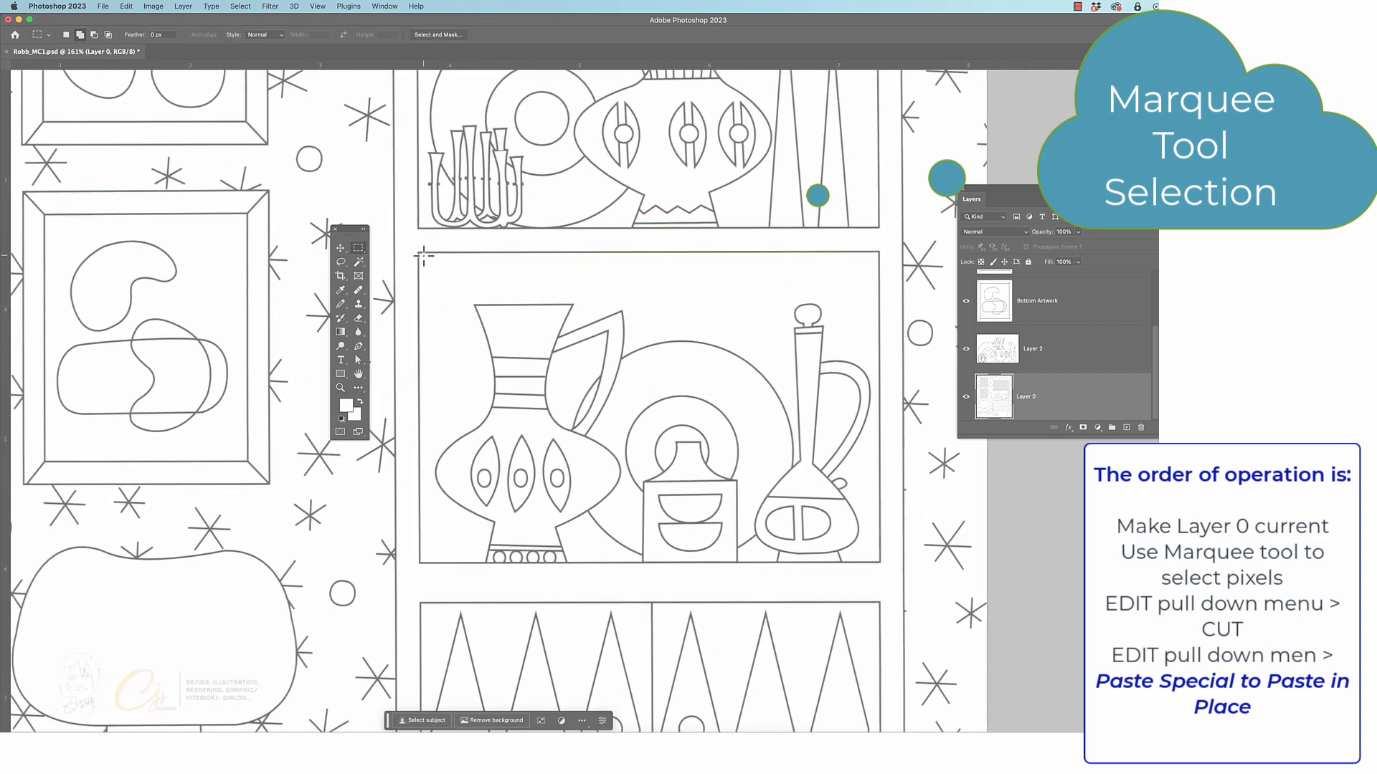
left_click_drag(420, 252, 880, 562)
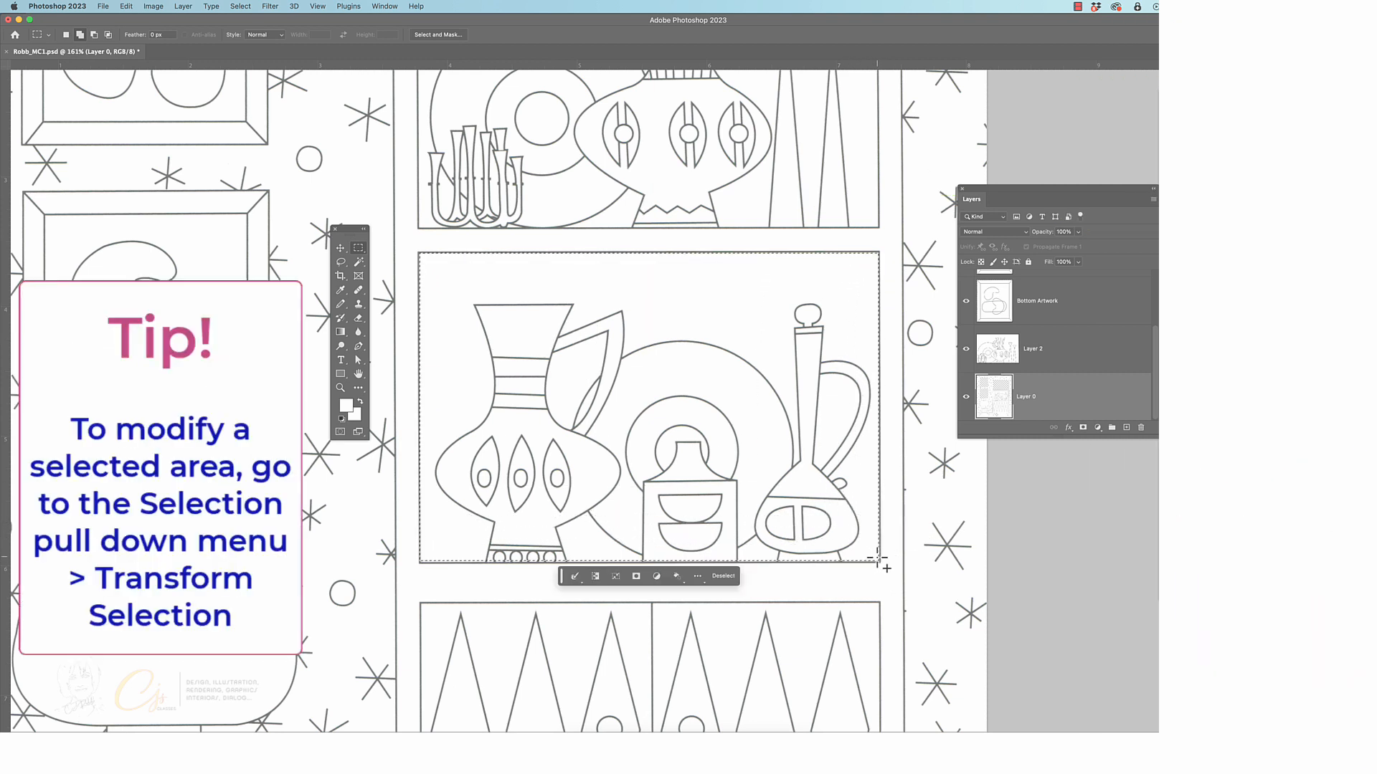
Transform the selection so its lower-left corner meets the frame line of the lower shelf compartment
left_click(341, 388)
left_click_drag(427, 547, 445, 452)
left_click(341, 248)
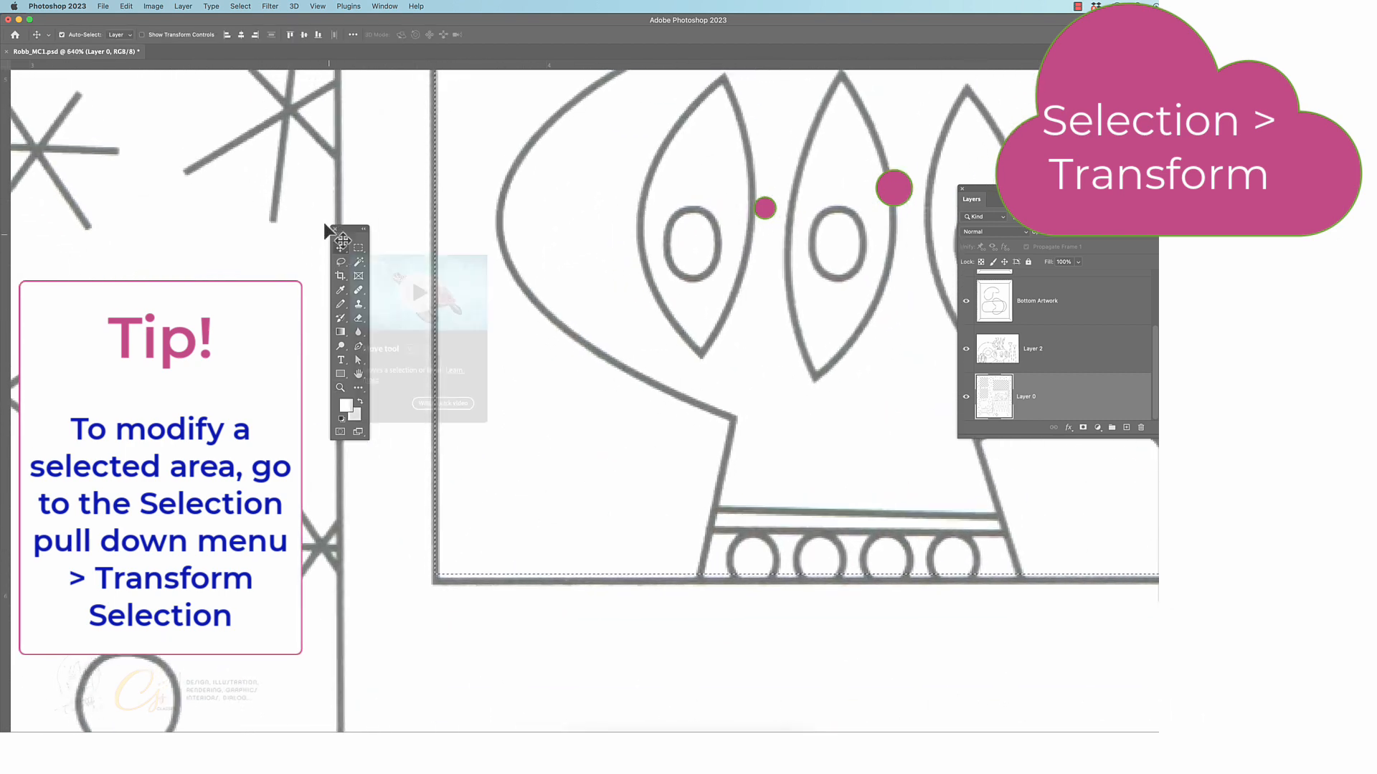
left_click(240, 7)
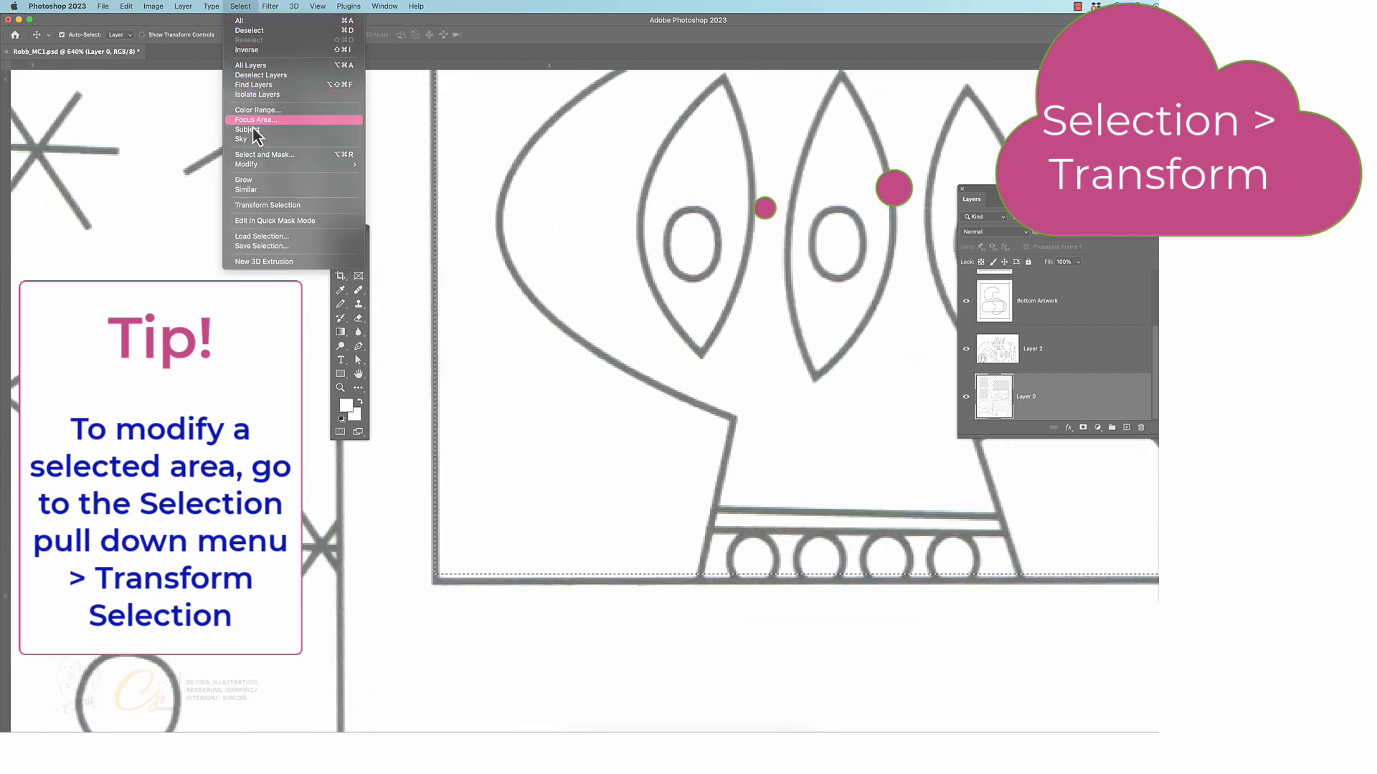
left_click(354, 211)
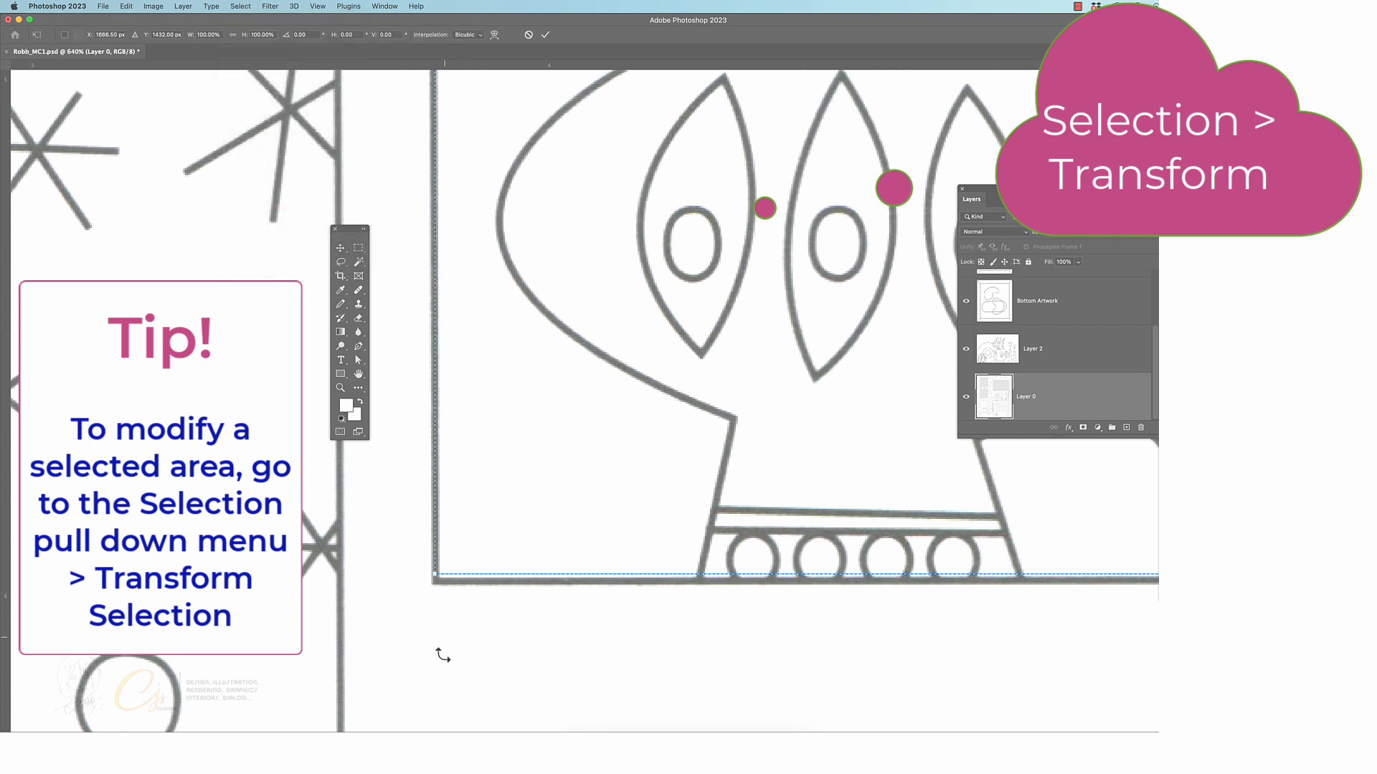
left_click_drag(436, 577, 441, 573)
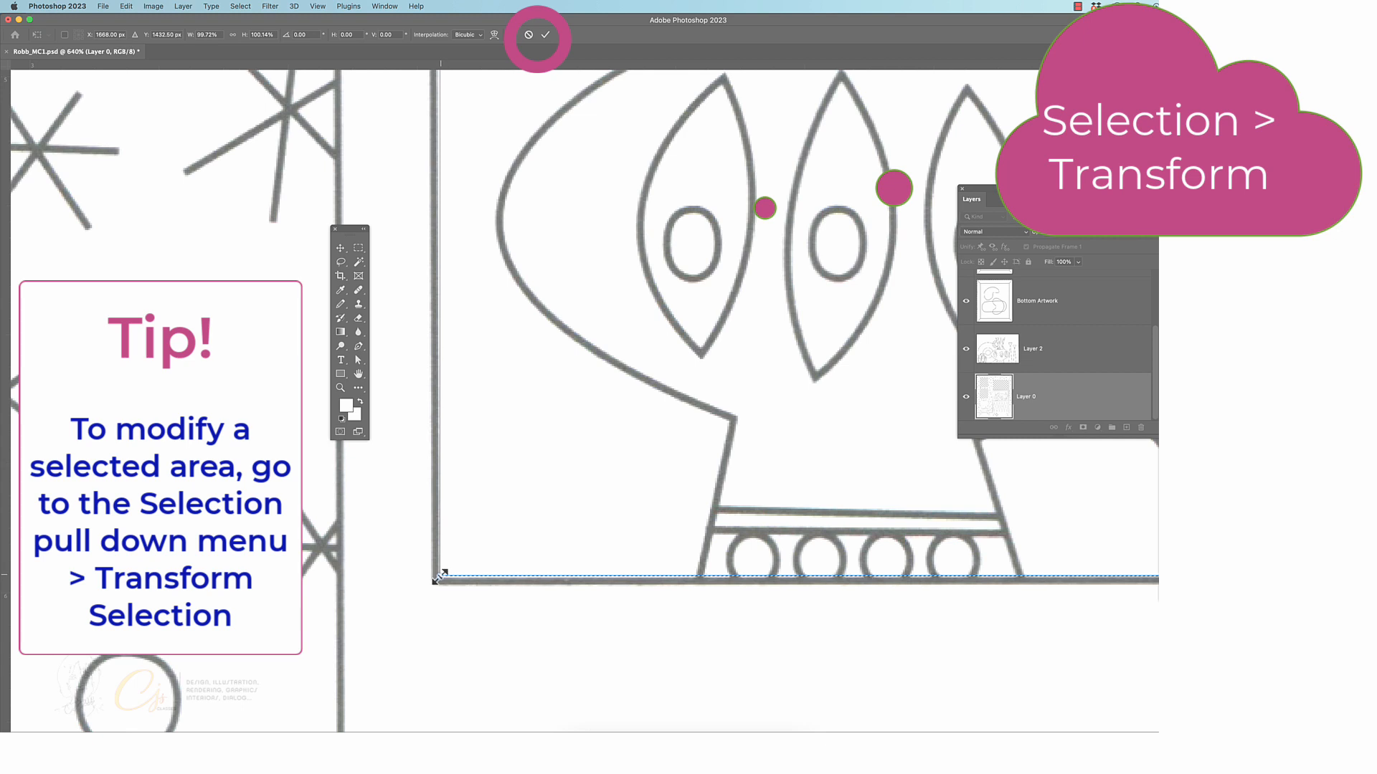
left_click_drag(440, 578, 437, 580)
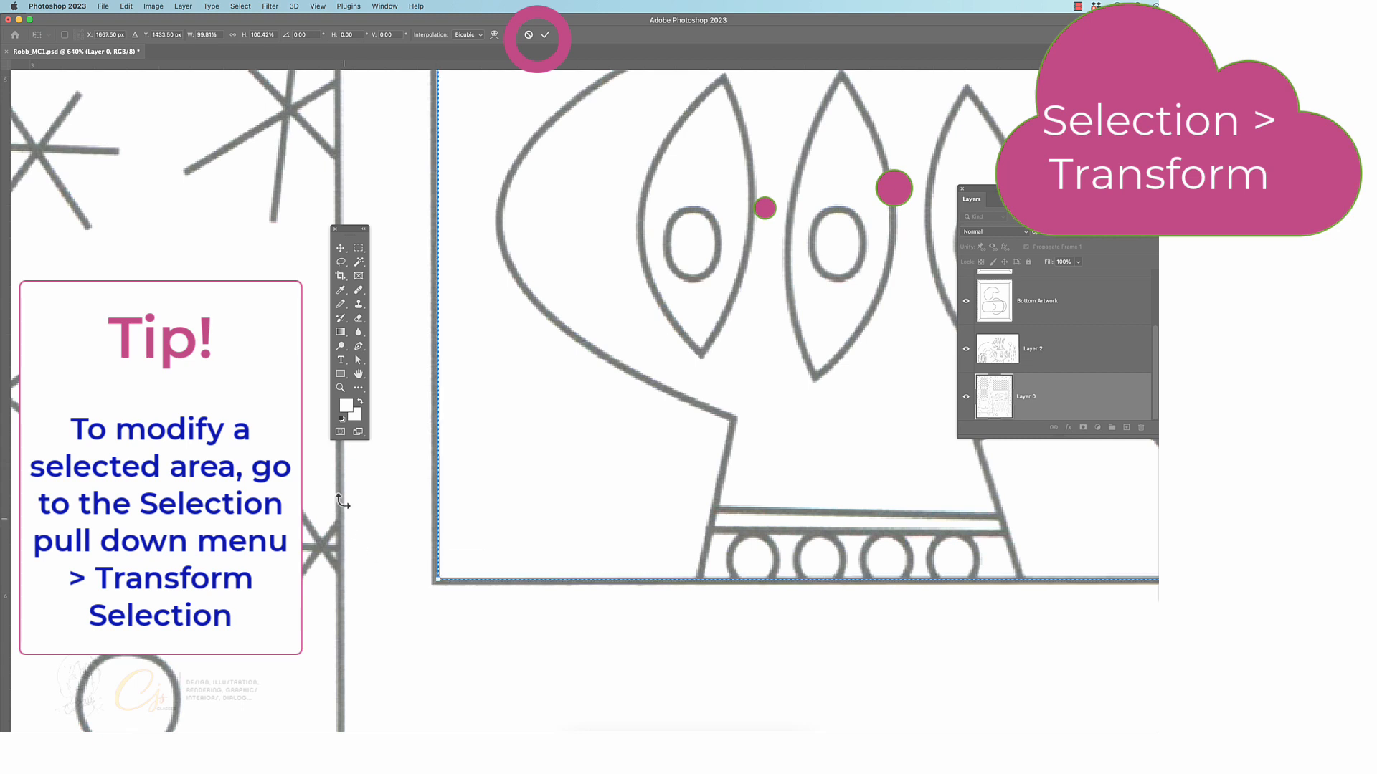
left_click(545, 34)
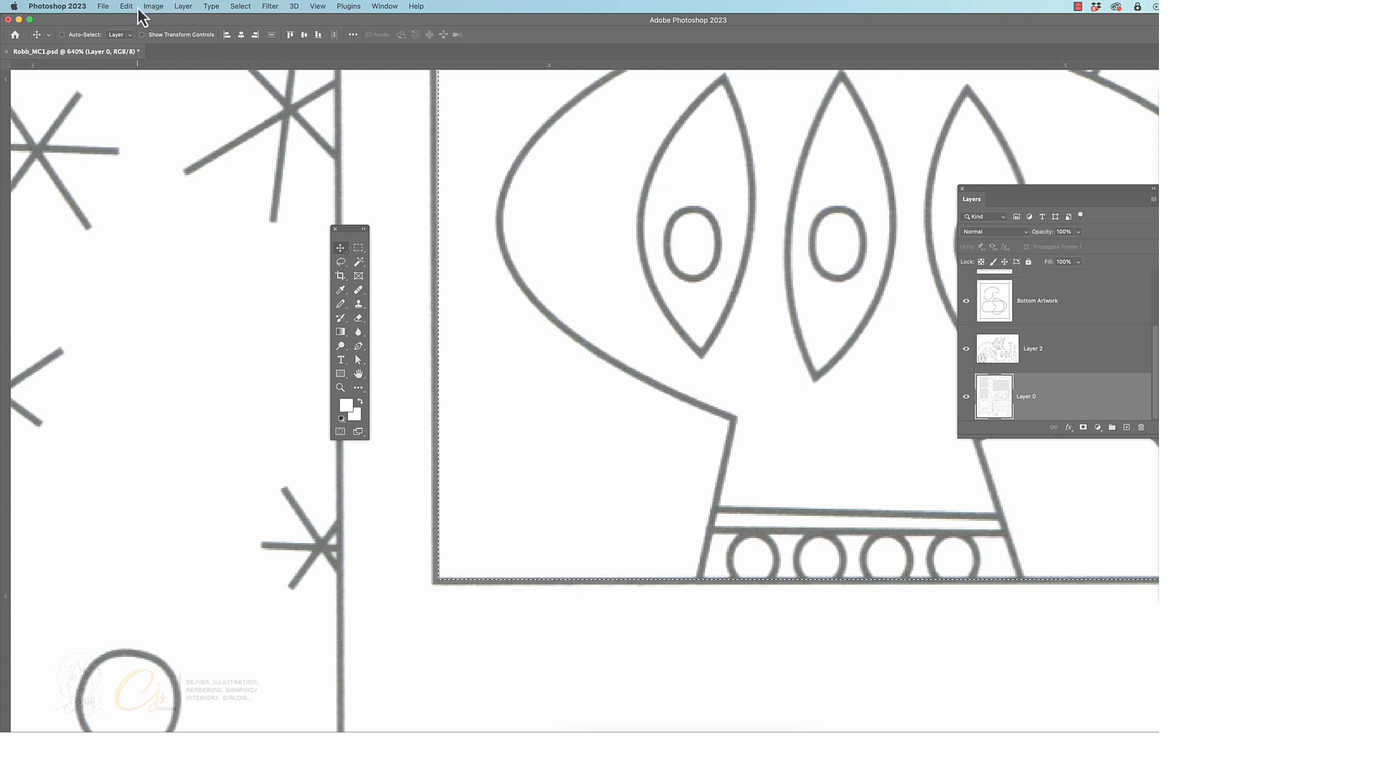
Cut the selected lower shelf compartment out of Layer 0 and paste it in place on a new layer
key("super+0")
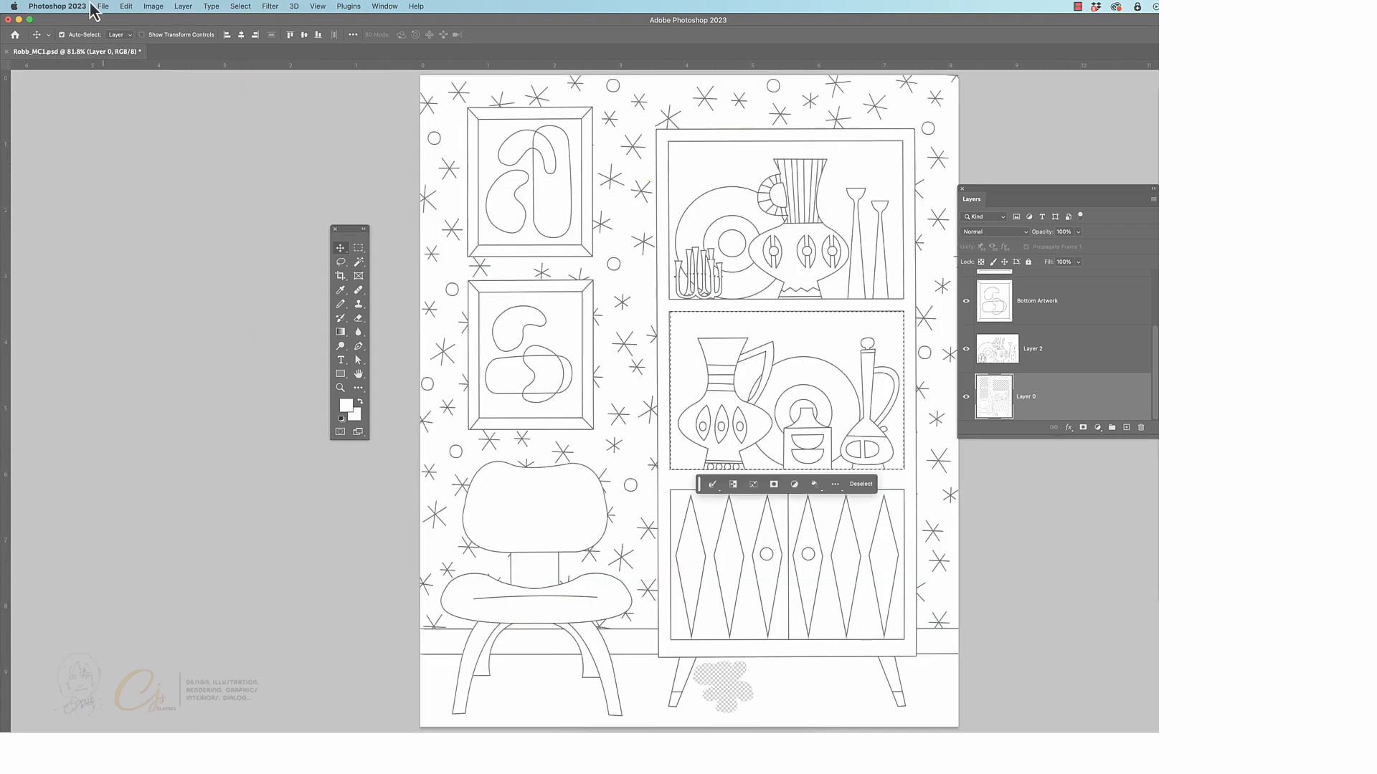
left_click(126, 7)
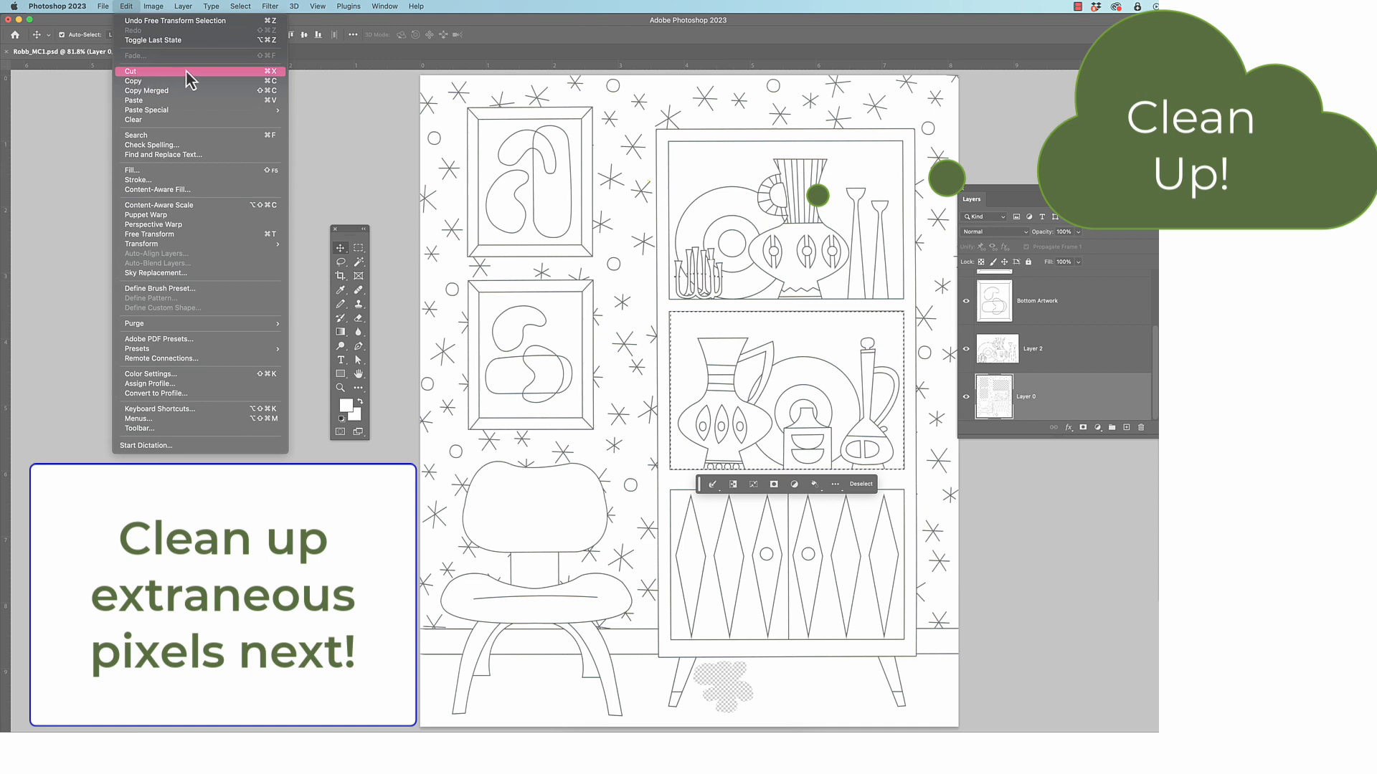
left_click(195, 71)
left_click(129, 6)
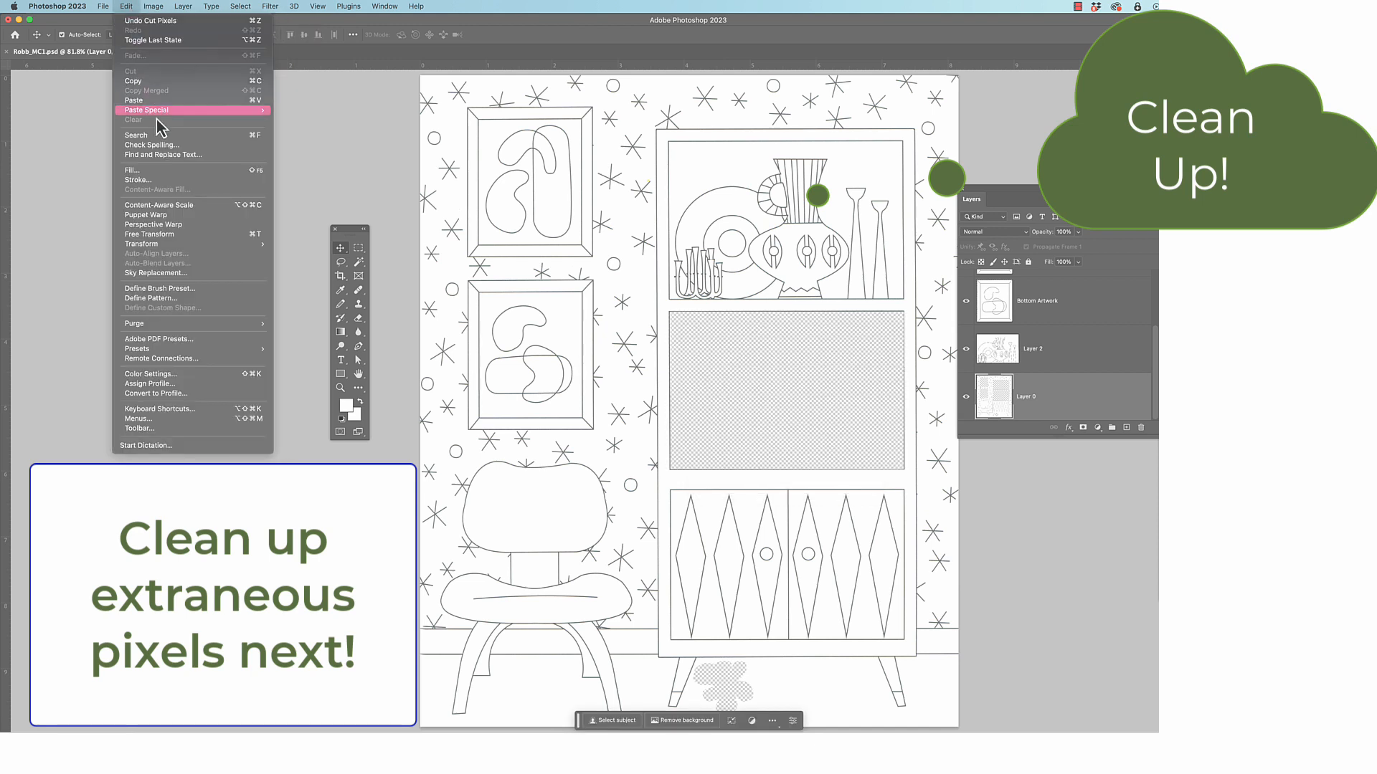
mouse_move(171, 110)
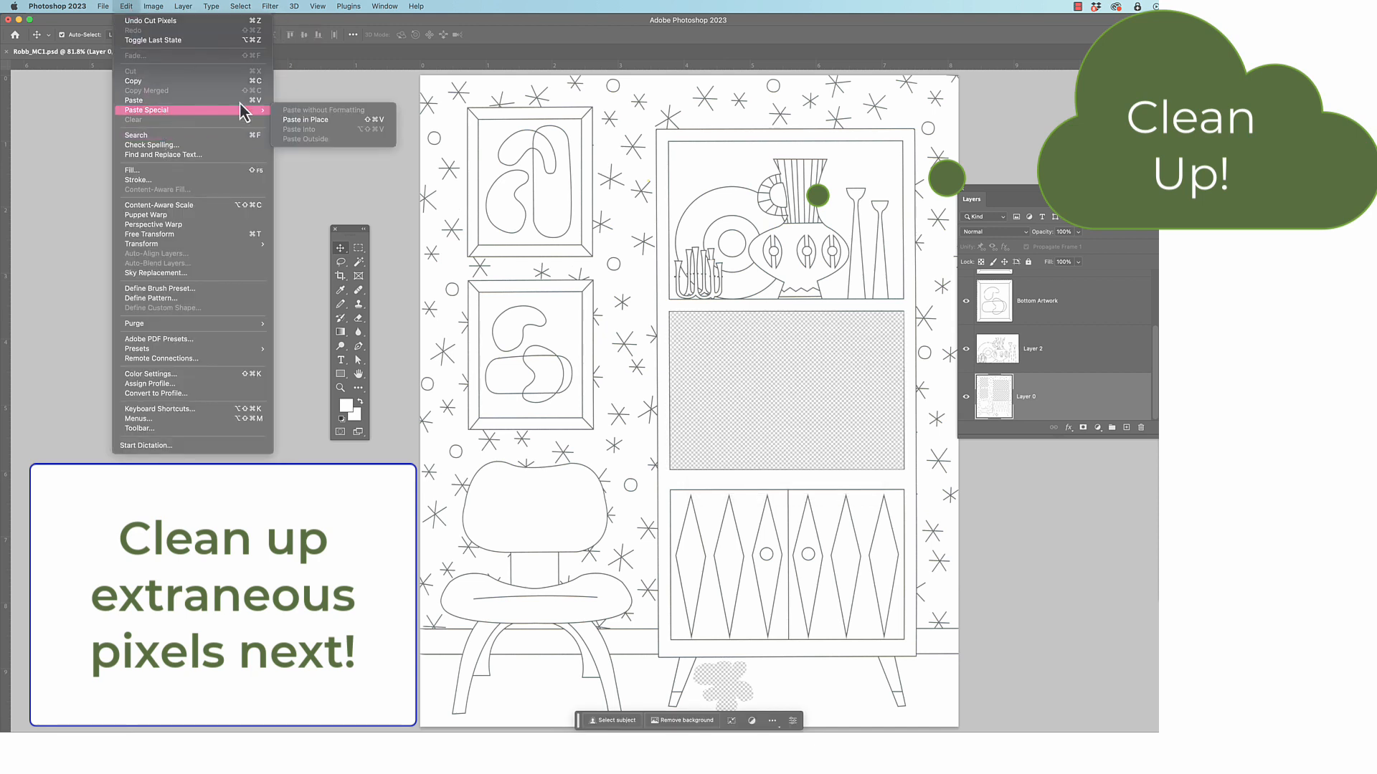
left_click(347, 122)
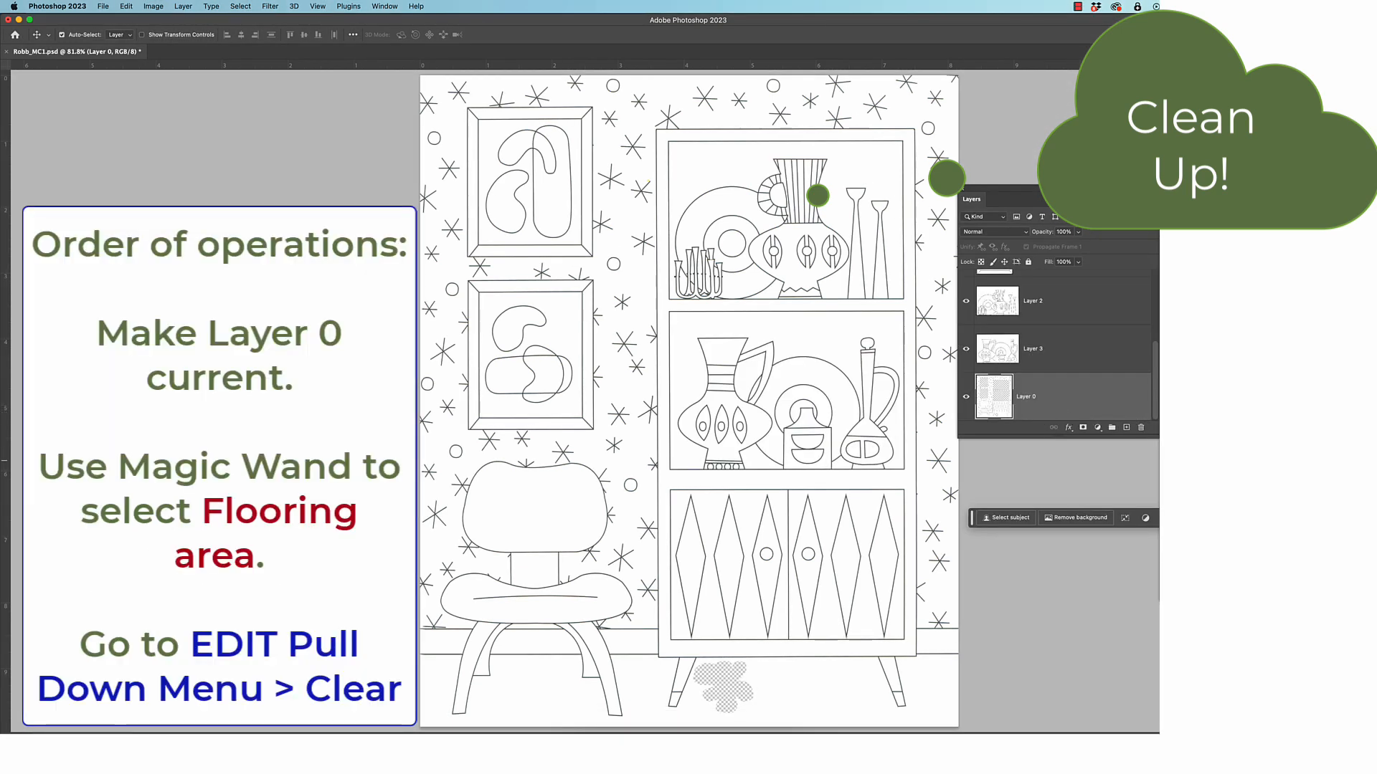
Select the white flooring area on Layer 0 with the Magic Wand, clear its pixels, and deselect
key("w")
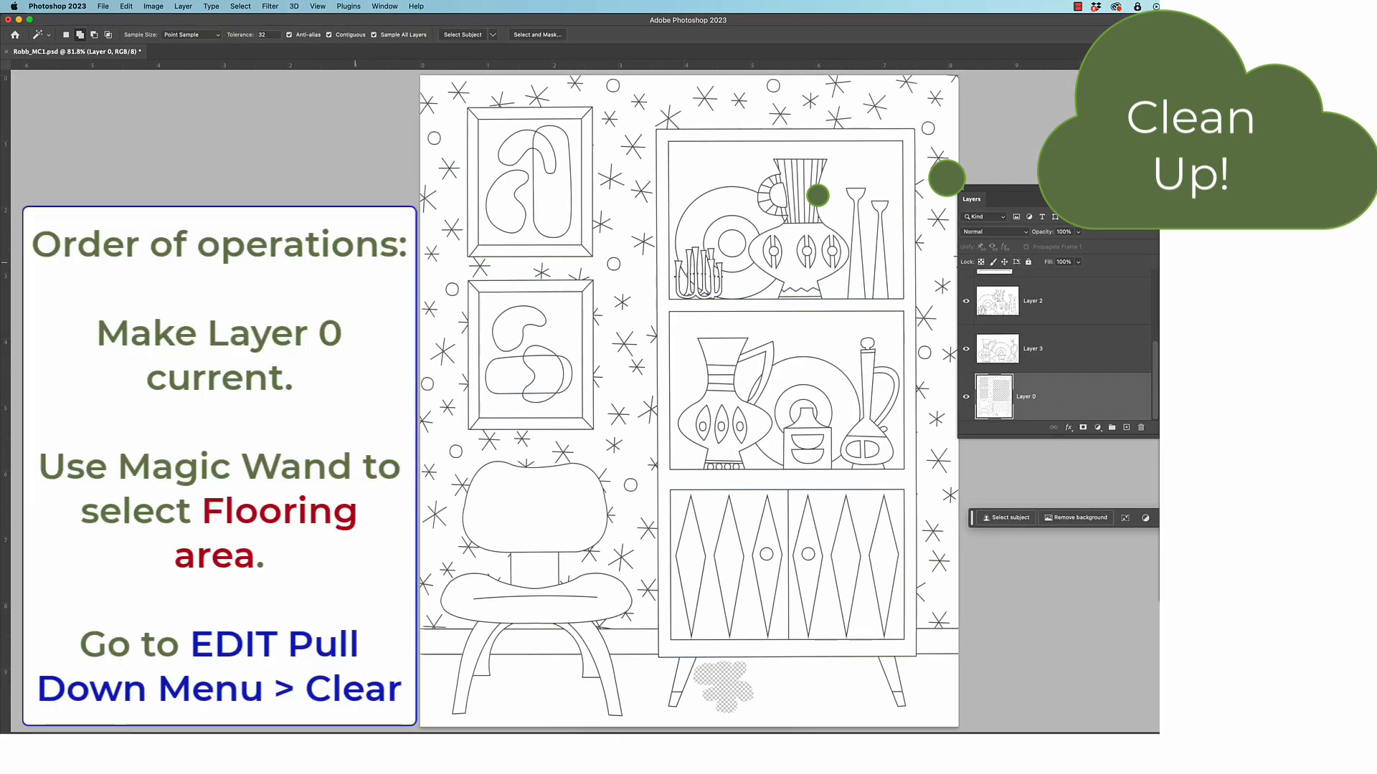
left_click(549, 702)
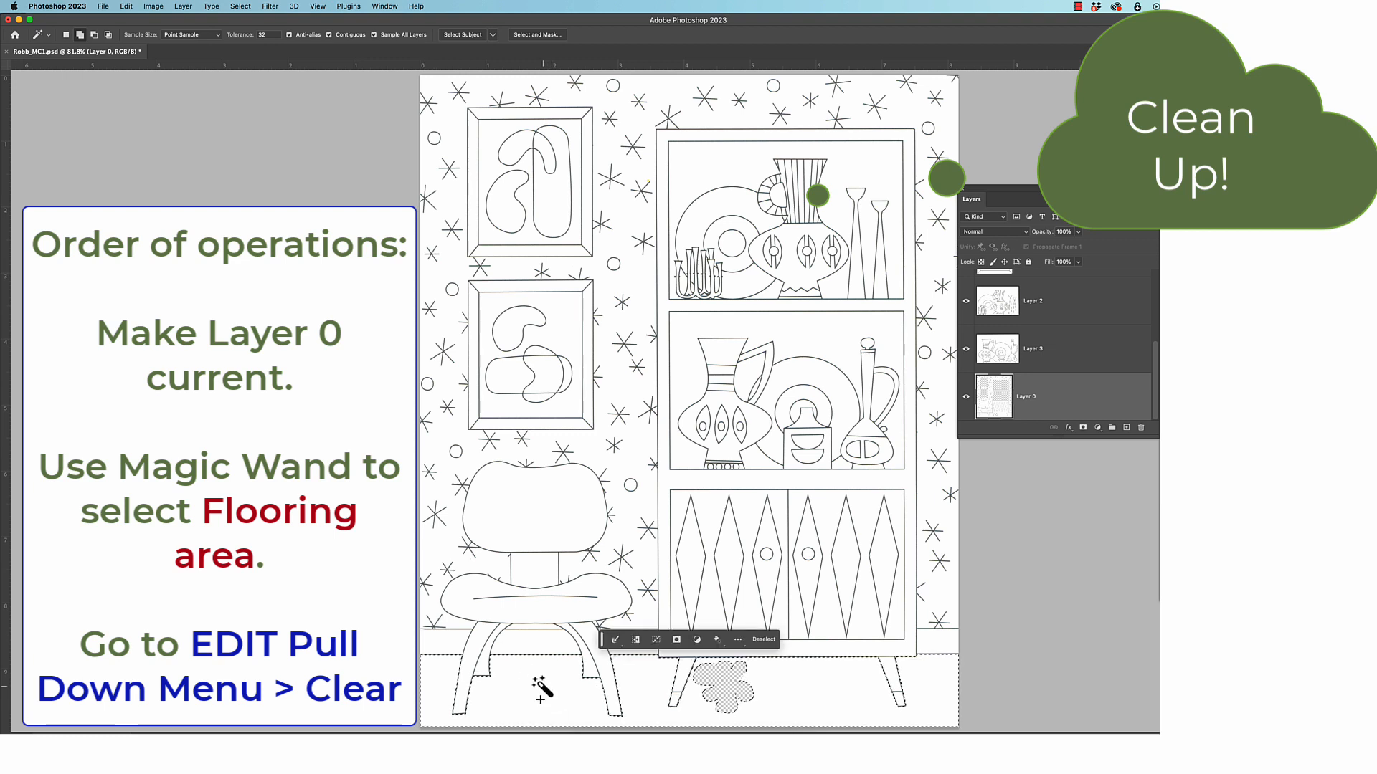
key("v")
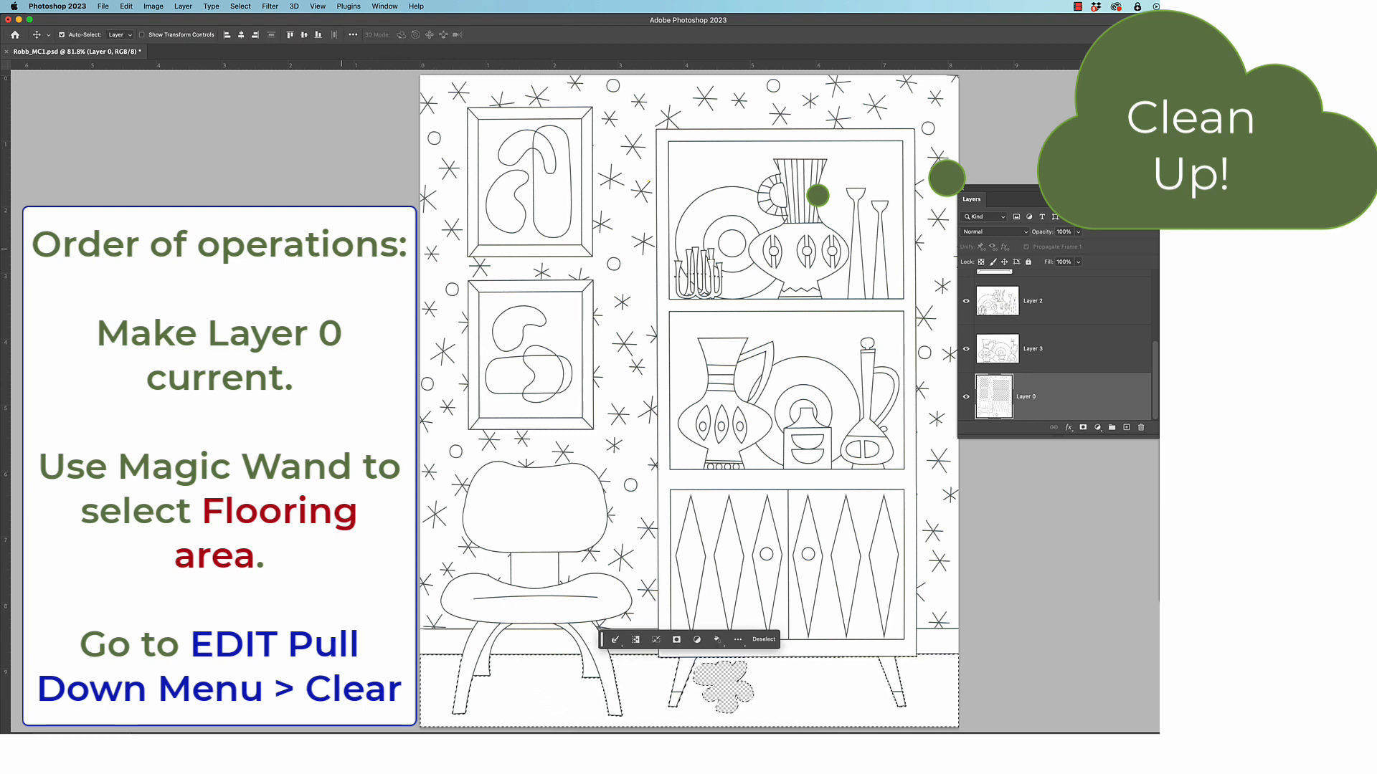
left_click(126, 7)
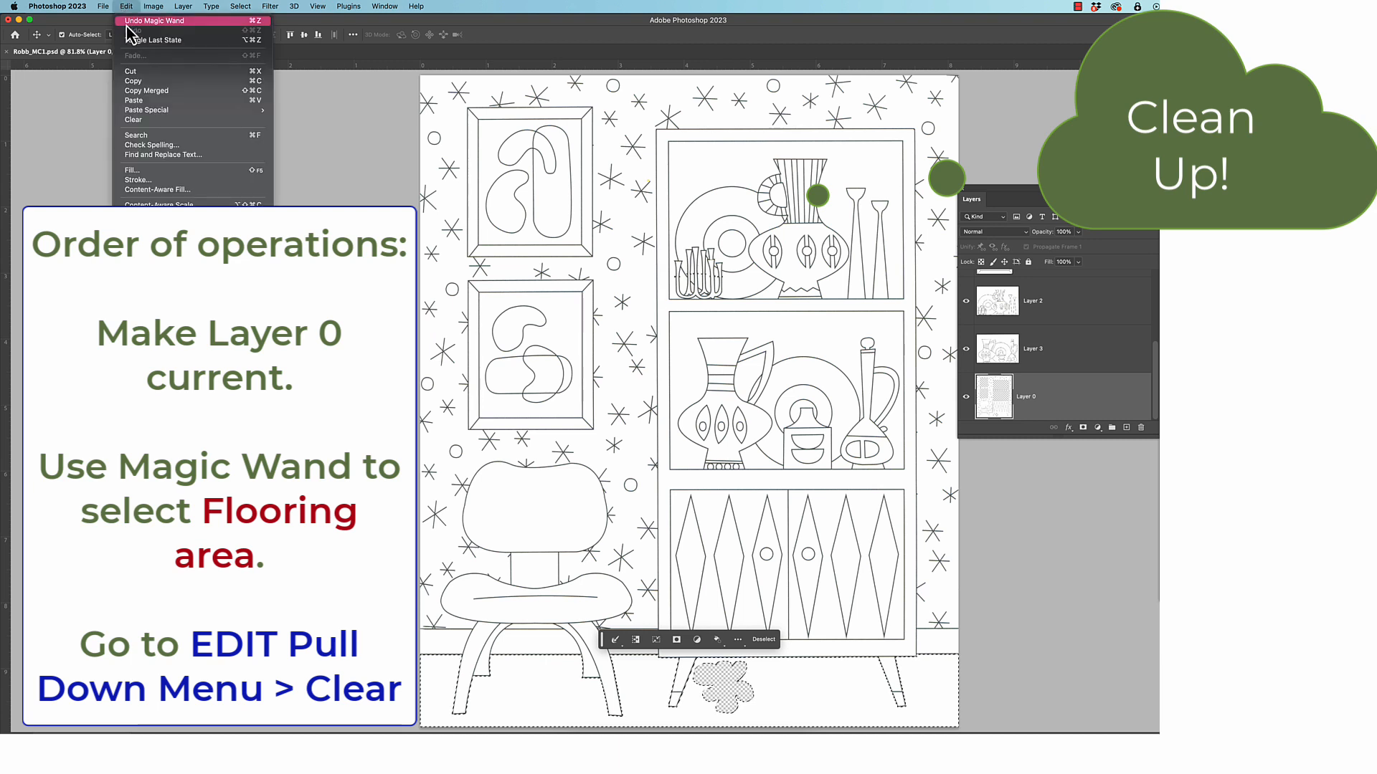
left_click(183, 120)
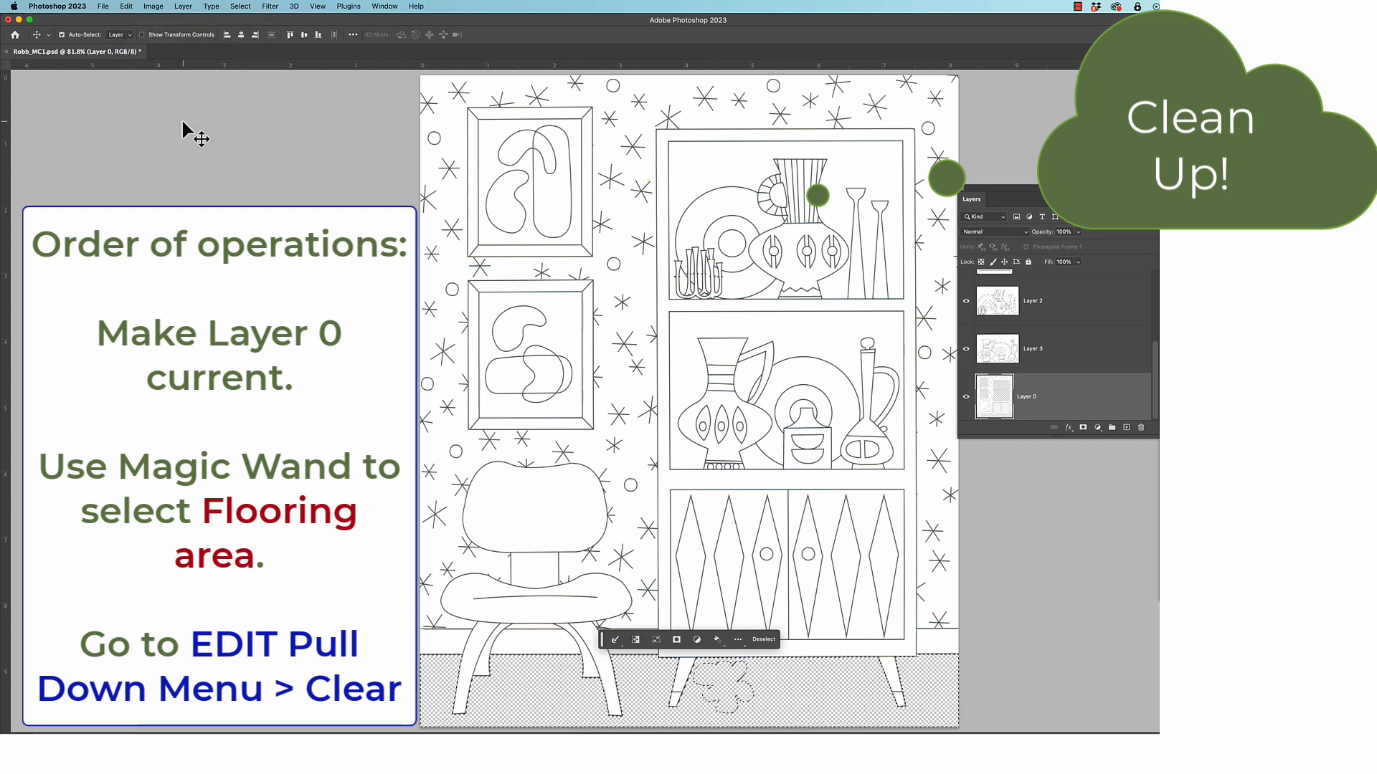
key("super+d")
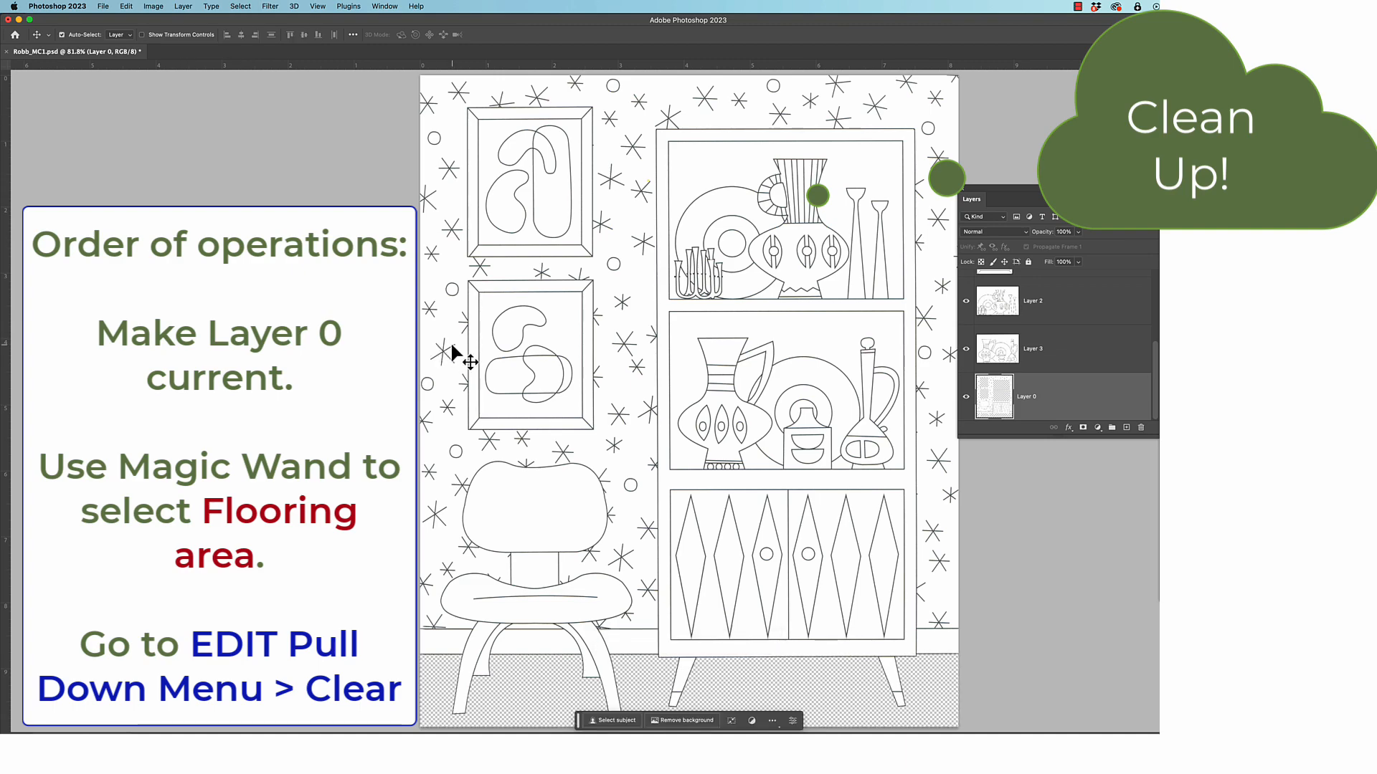